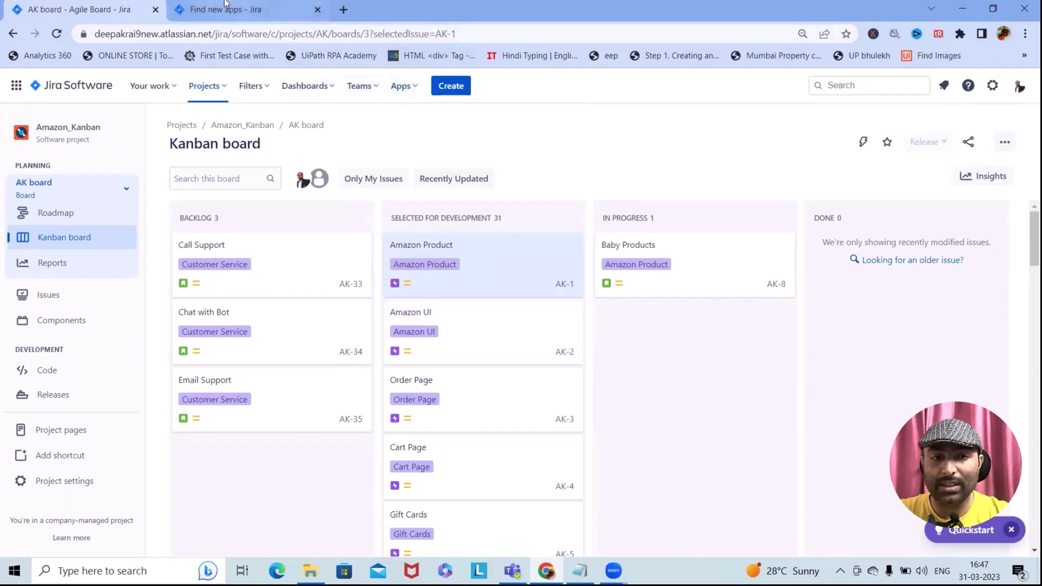
- Search the Jira marketplace for "kanban combined wip" and open the Kanban Combined WIP for Jira Cloud app page
{"action": "left_click", "coordinate": [244, 10]}
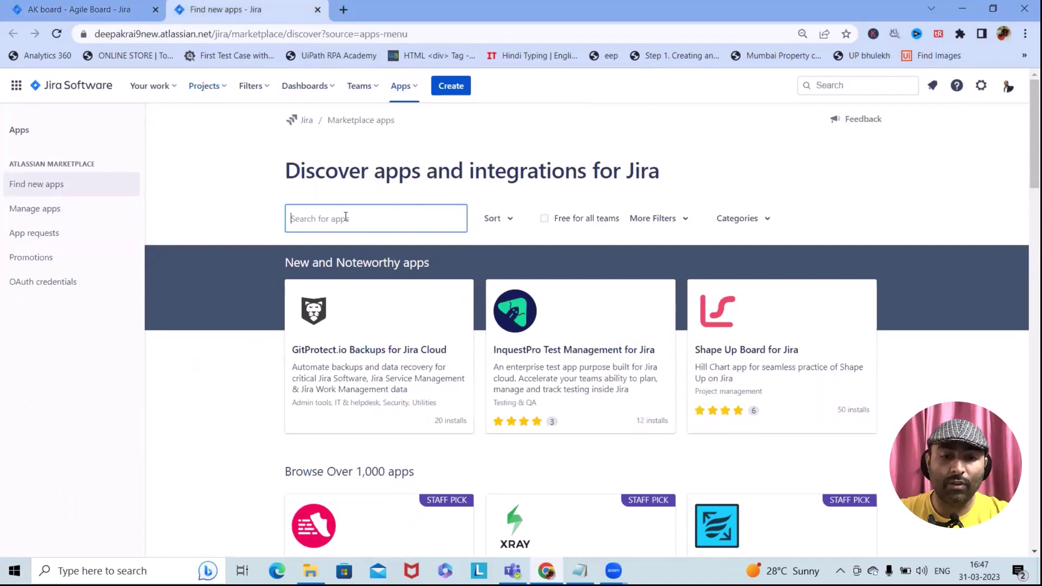
{"action": "type", "text": "kanb"}
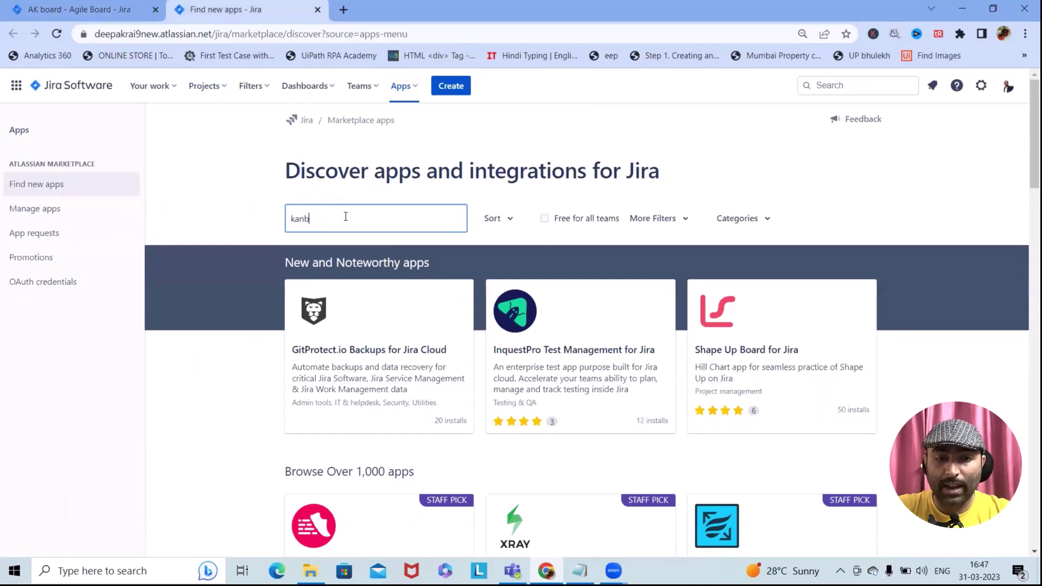
{"action": "type", "text": "an combo"}
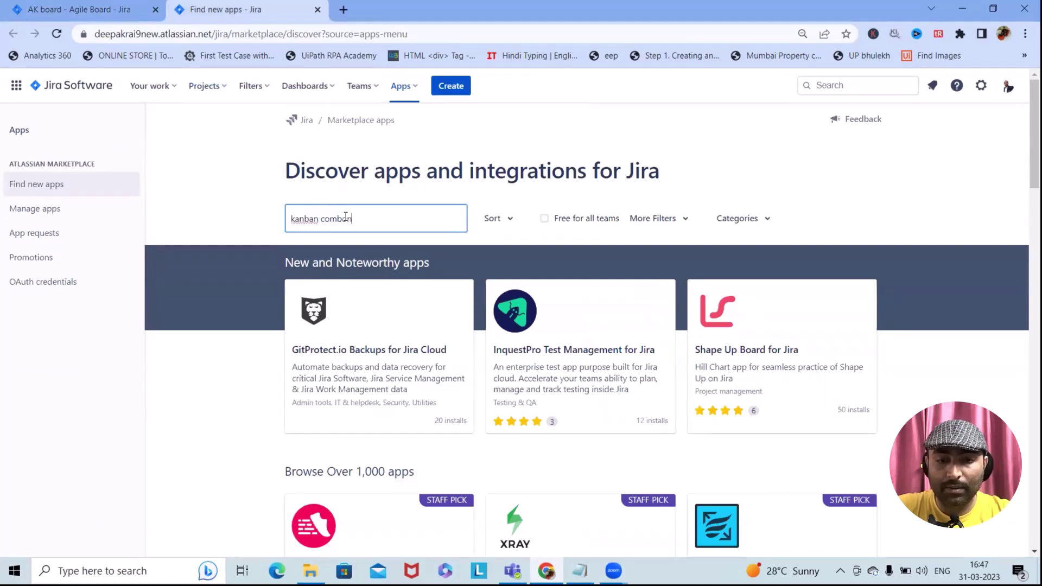
{"action": "type", "text": "ined wip"}
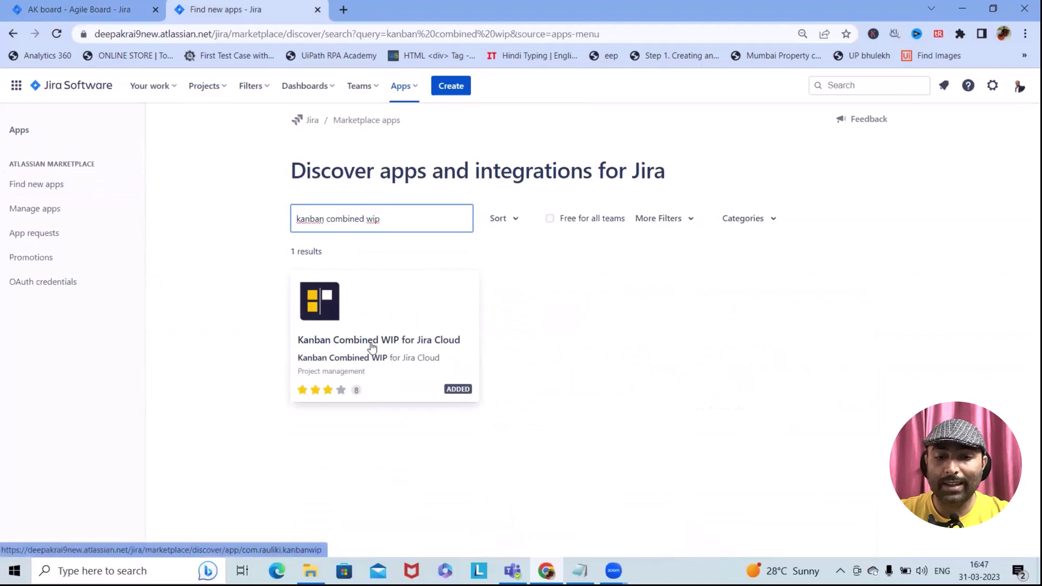
{"action": "left_click", "coordinate": [444, 339]}
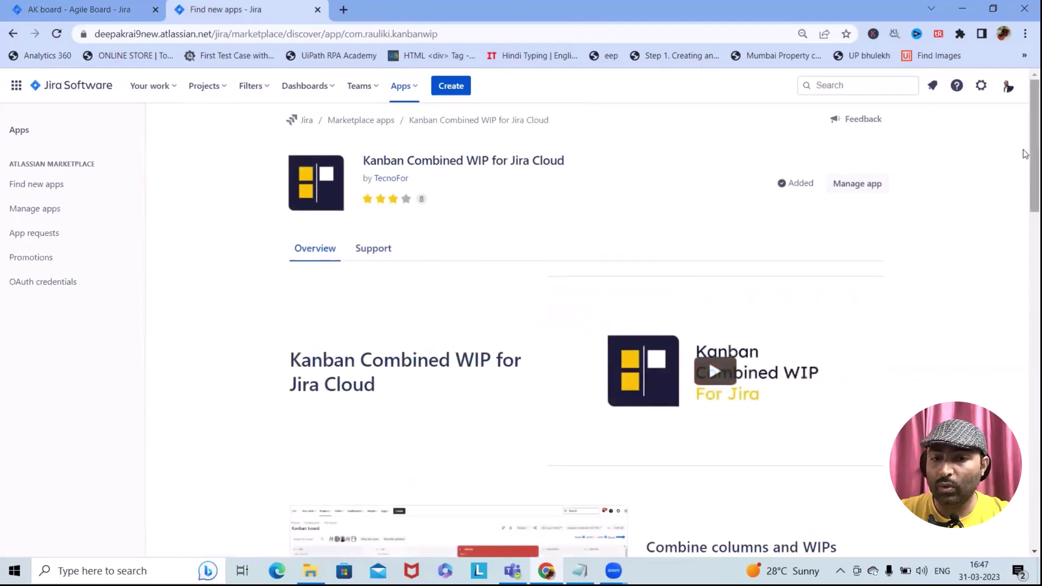
- Review the app's overview, covering combined columns with the "::" split text, background images, swimlane WIPs, more details and security
{"action": "left_click_drag", "start_coordinate": [1025, 154], "coordinate": [1025, 346]}
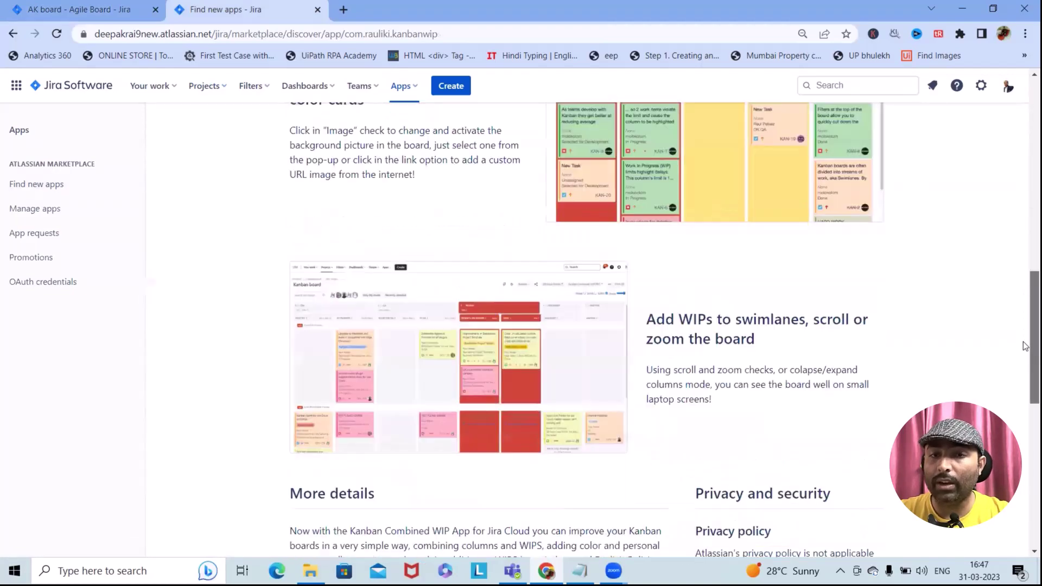
{"action": "scroll", "coordinate": [1024, 341], "scroll_direction": "down", "scroll_amount": 8}
{"action": "scroll", "coordinate": [1023, 298], "scroll_direction": "up", "scroll_amount": 12}
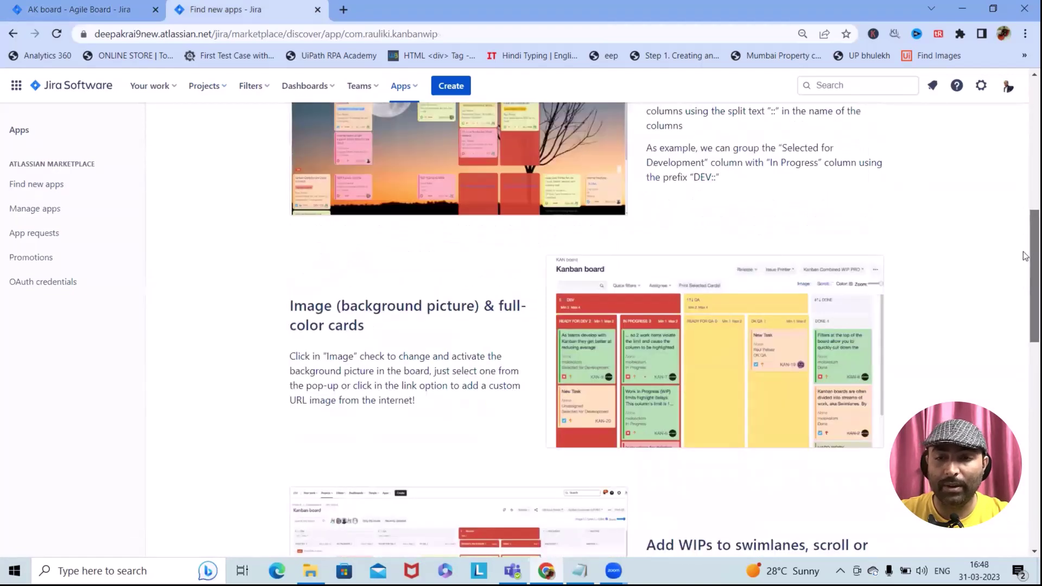
{"action": "scroll", "coordinate": [1024, 251], "scroll_direction": "up", "scroll_amount": 9}
{"action": "scroll", "coordinate": [1024, 193], "scroll_direction": "down", "scroll_amount": 2}
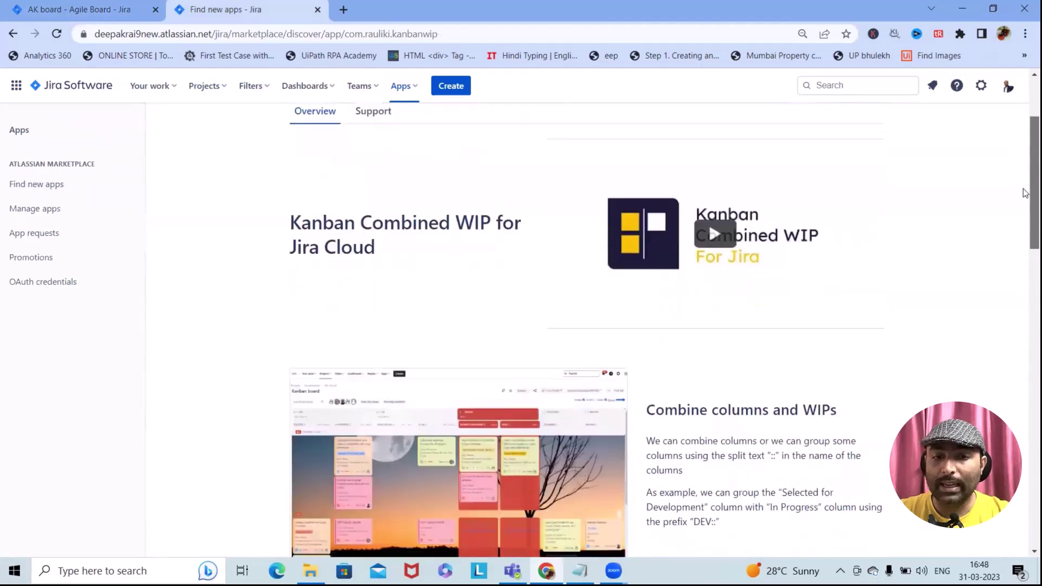
{"action": "scroll", "coordinate": [1025, 194], "scroll_direction": "down", "scroll_amount": 1}
{"action": "scroll", "coordinate": [1025, 195], "scroll_direction": "down", "scroll_amount": 2}
{"action": "scroll", "coordinate": [1025, 194], "scroll_direction": "up", "scroll_amount": 2}
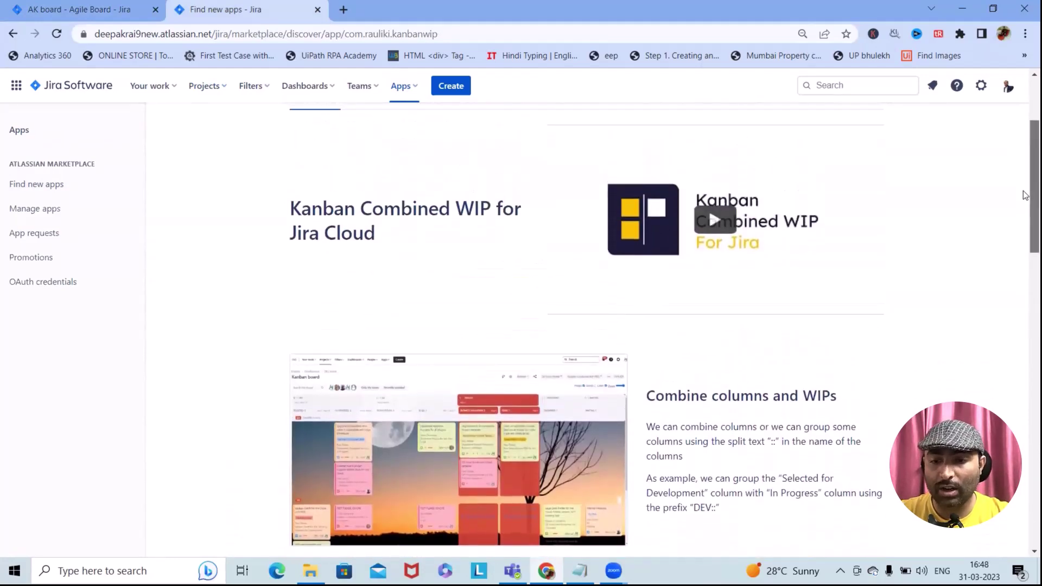
{"action": "left_click_drag", "start_coordinate": [1024, 194], "coordinate": [1023, 245]}
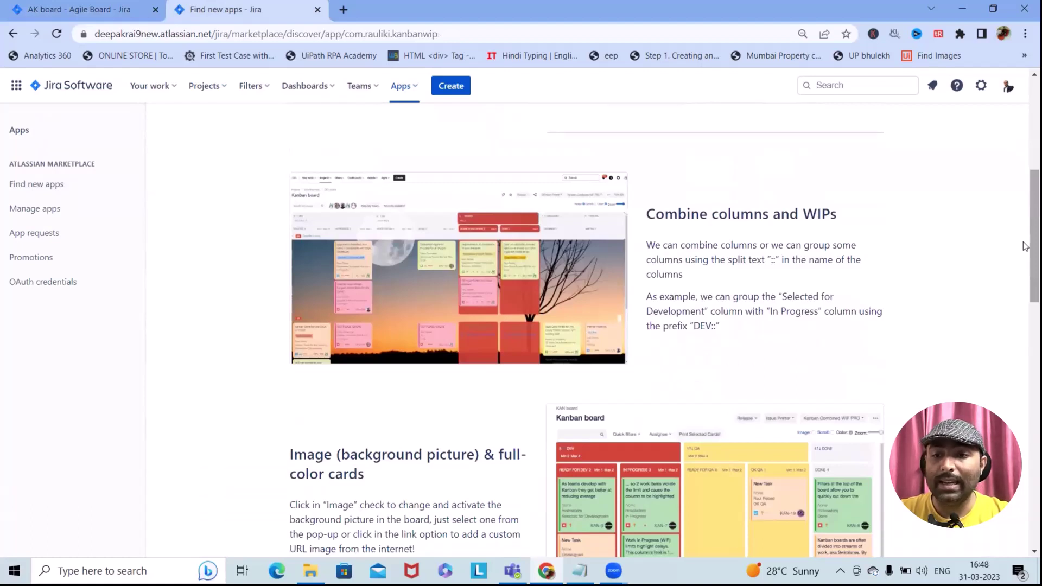
{"action": "double_click", "coordinate": [775, 261]}
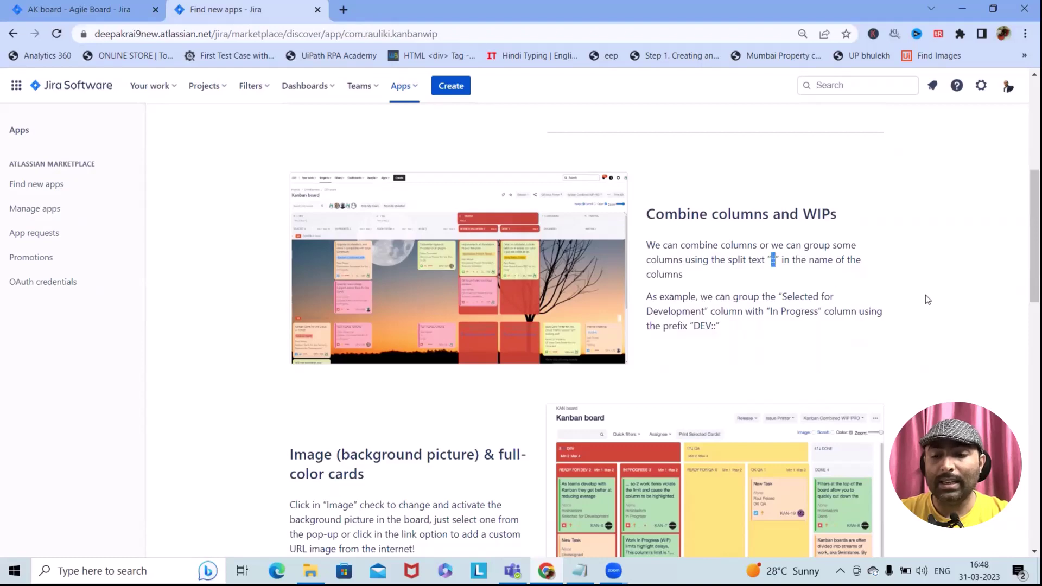
{"action": "left_click_drag", "start_coordinate": [1024, 215], "coordinate": [1024, 259]}
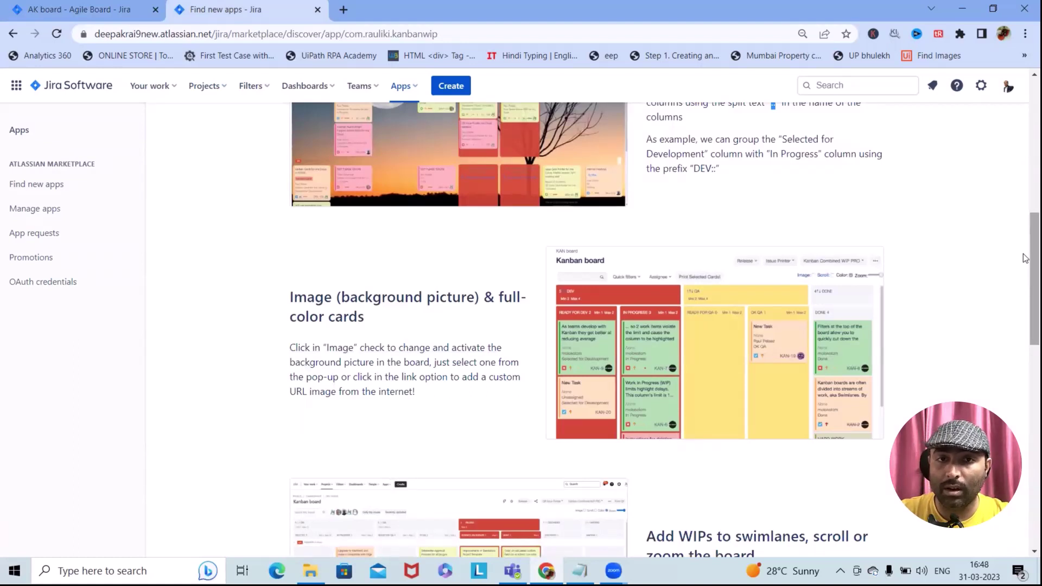
{"action": "left_click_drag", "start_coordinate": [1024, 258], "coordinate": [1024, 351]}
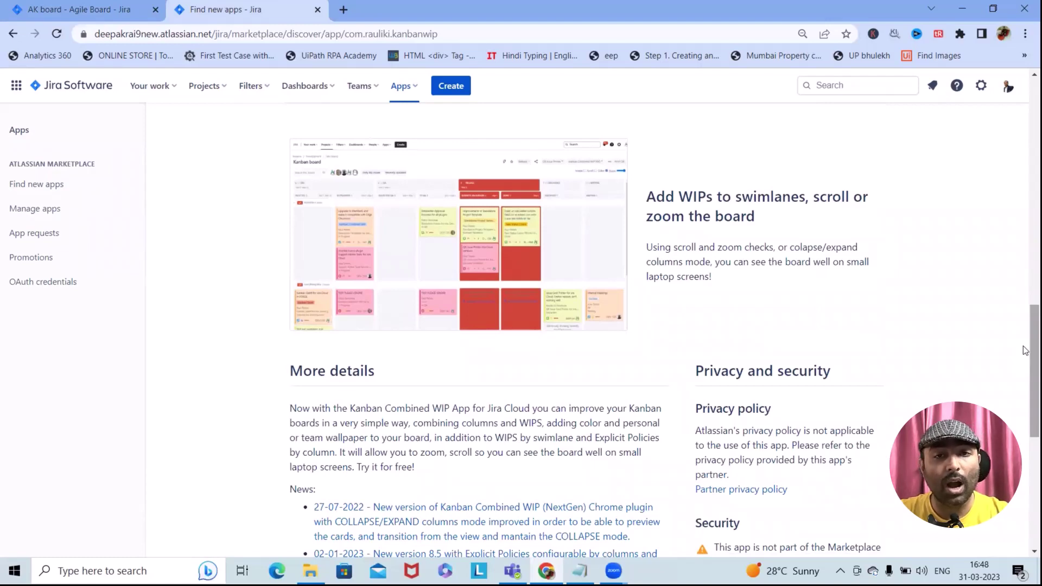
{"action": "left_click_drag", "start_coordinate": [1025, 350], "coordinate": [1025, 440]}
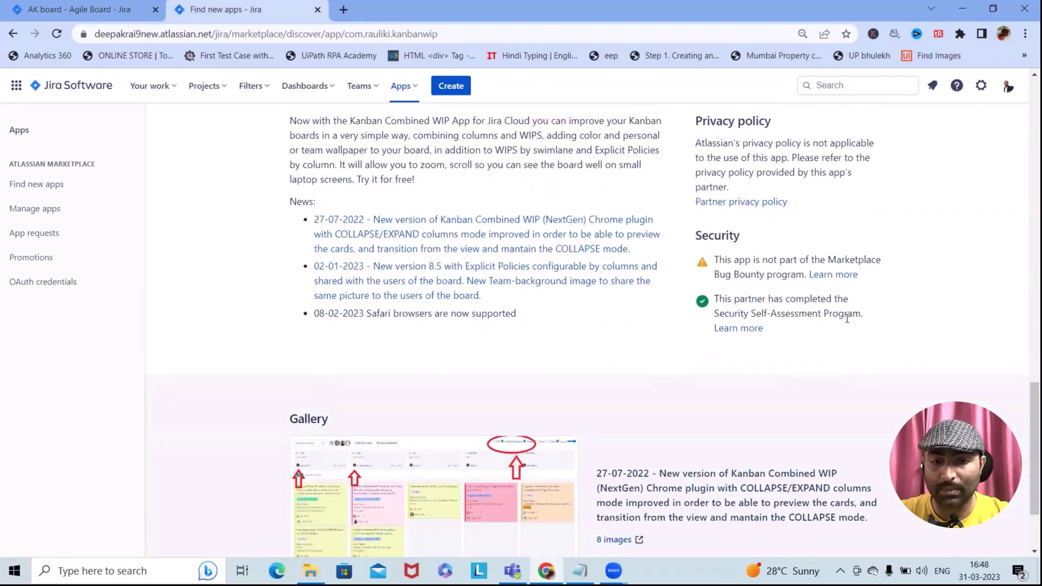
{"action": "left_click_drag", "start_coordinate": [1024, 445], "coordinate": [1023, 111]}
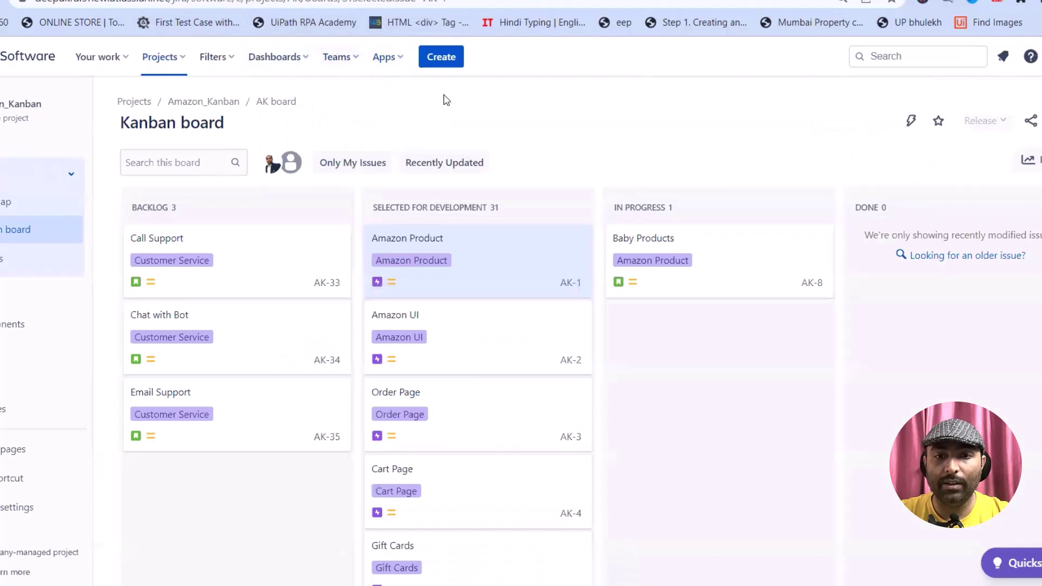
- Open the installed KanbanWIP! app from the Kanban board and continue to its extension download page in the Chrome Web Store
{"action": "left_click", "coordinate": [398, 61]}
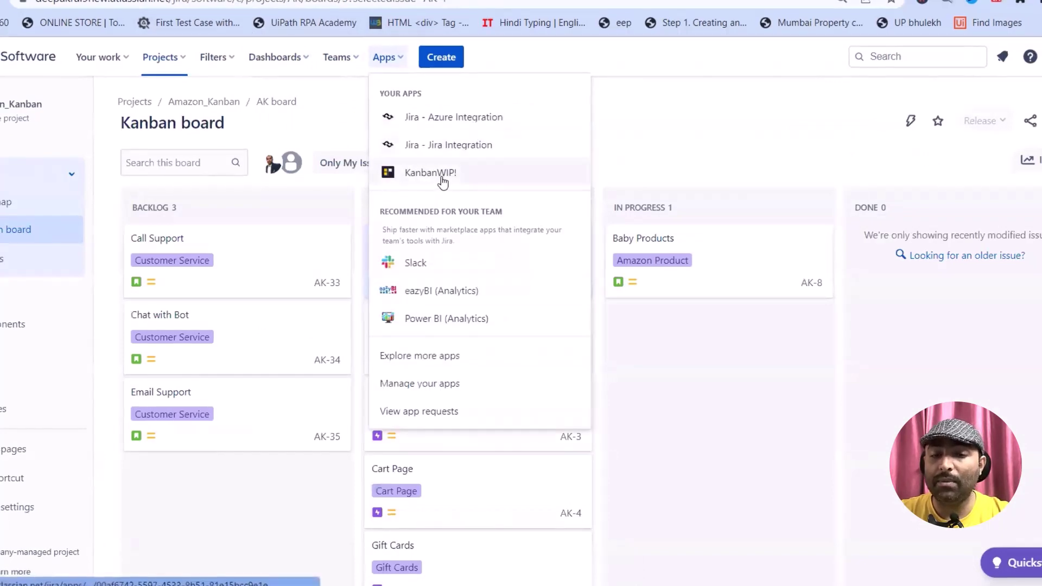
{"action": "left_click", "coordinate": [441, 176]}
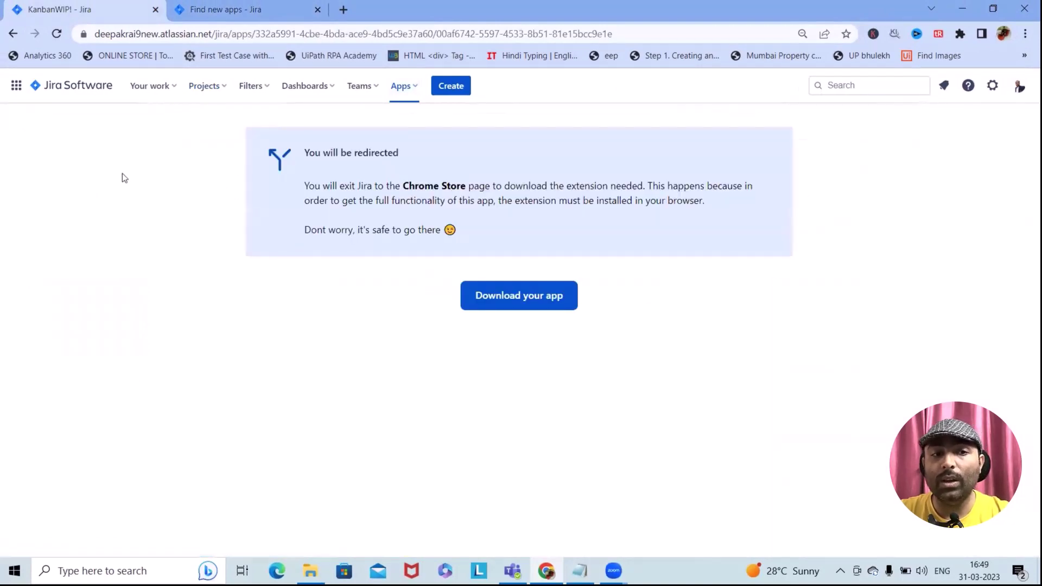
{"action": "left_click", "coordinate": [535, 300]}
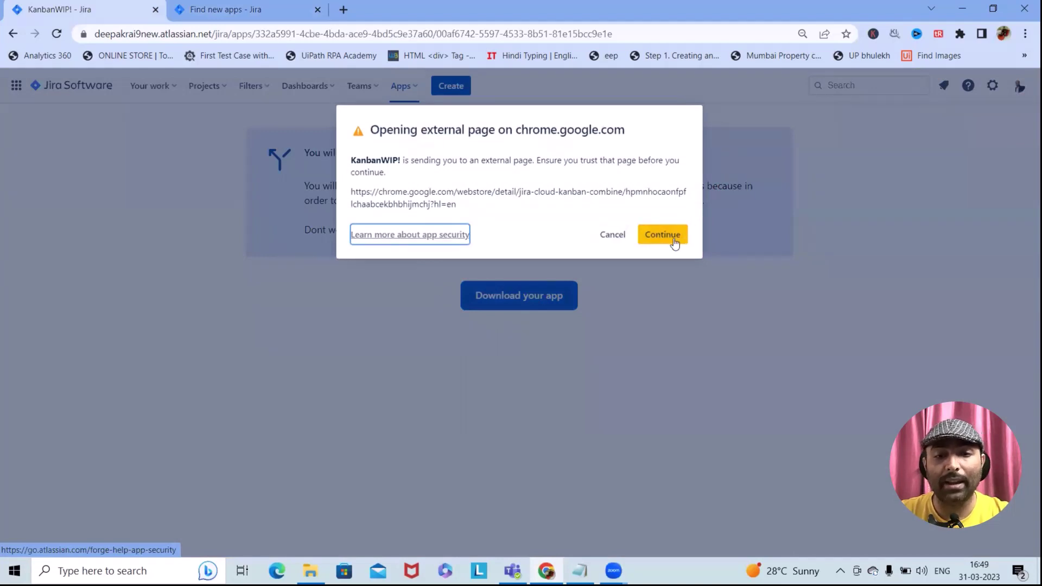
{"action": "left_click", "coordinate": [670, 236]}
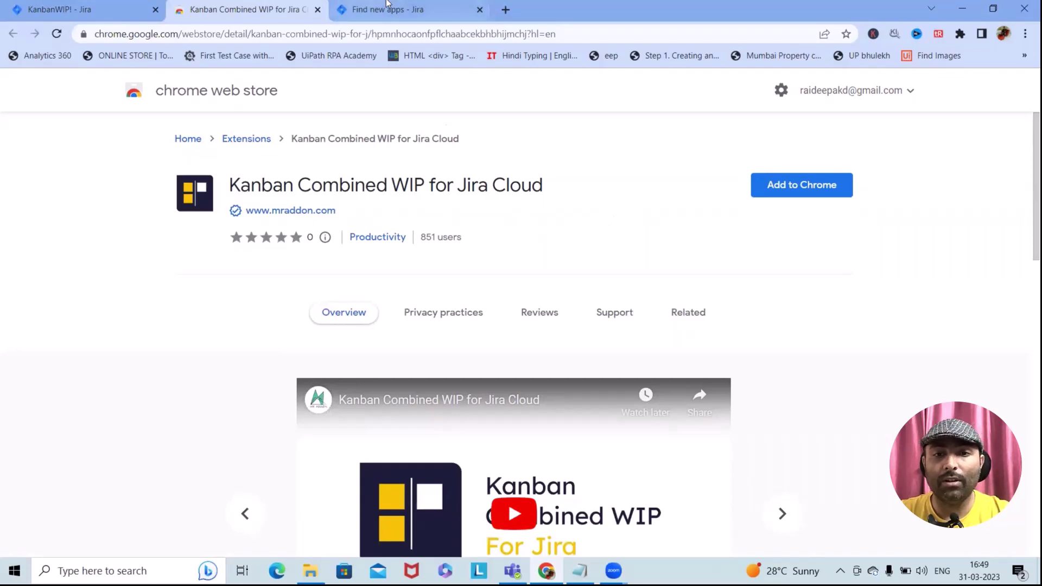
- Return to the app's marketplace page and examine its swimlane feature, news, privacy and security details, and gallery
{"action": "left_click", "coordinate": [402, 9]}
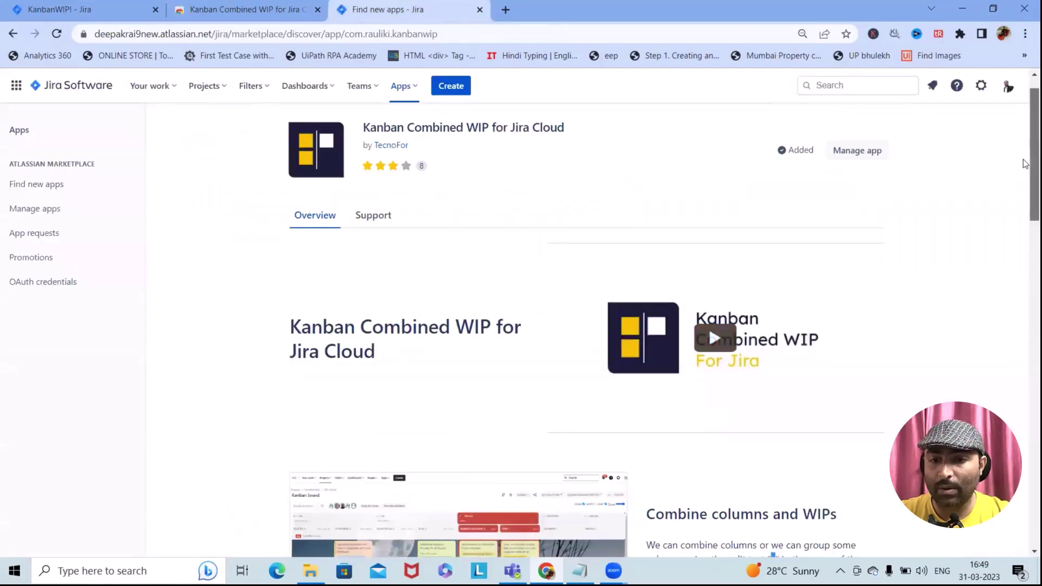
{"action": "left_click_drag", "start_coordinate": [1035, 163], "coordinate": [1034, 337]}
{"action": "scroll", "coordinate": [1026, 501], "scroll_direction": "down", "scroll_amount": 10}
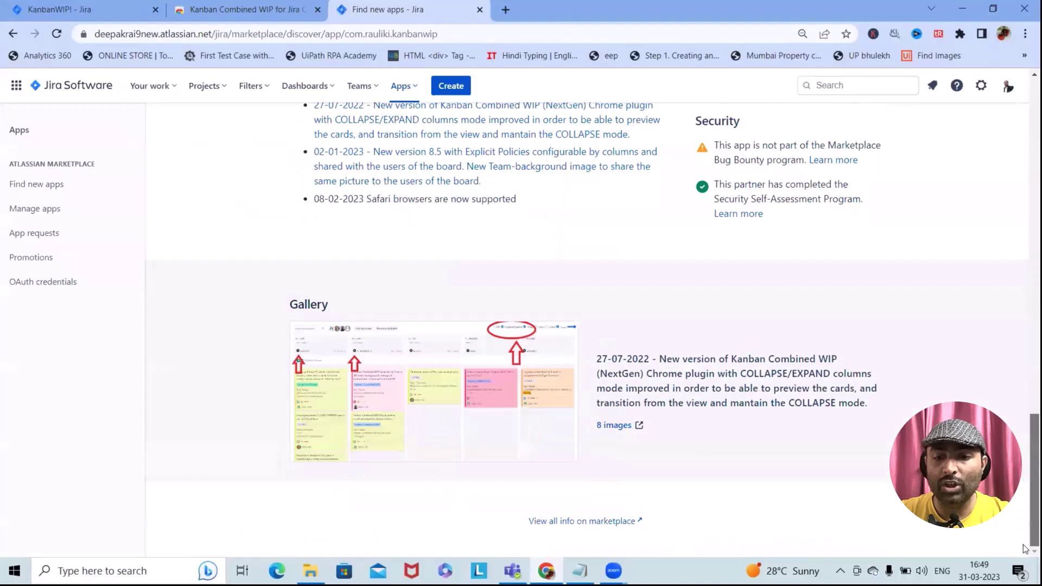
{"action": "scroll", "coordinate": [1025, 497], "scroll_direction": "up", "scroll_amount": 5}
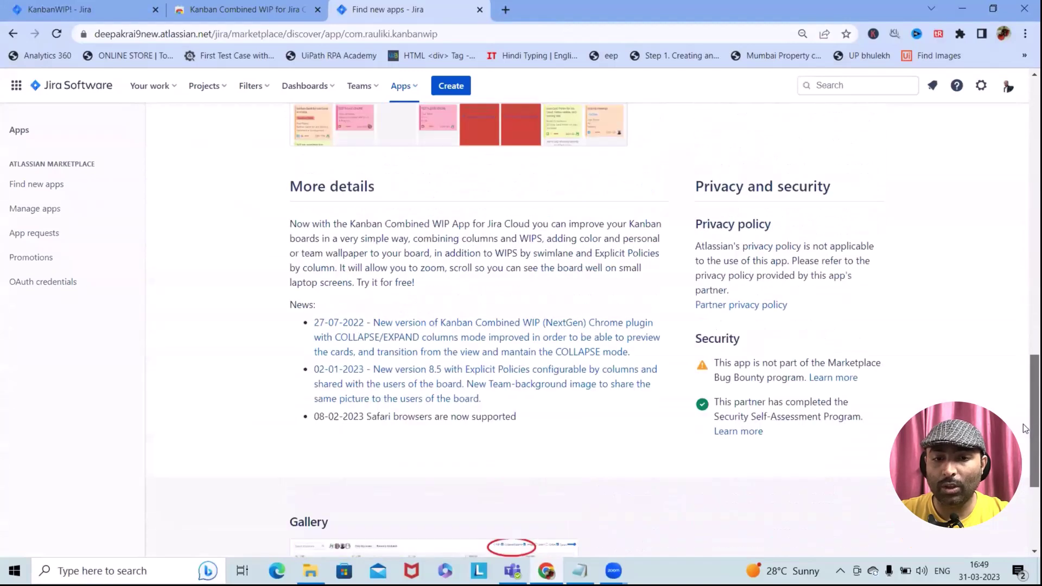
{"action": "scroll", "coordinate": [1025, 419], "scroll_direction": "up", "scroll_amount": 5}
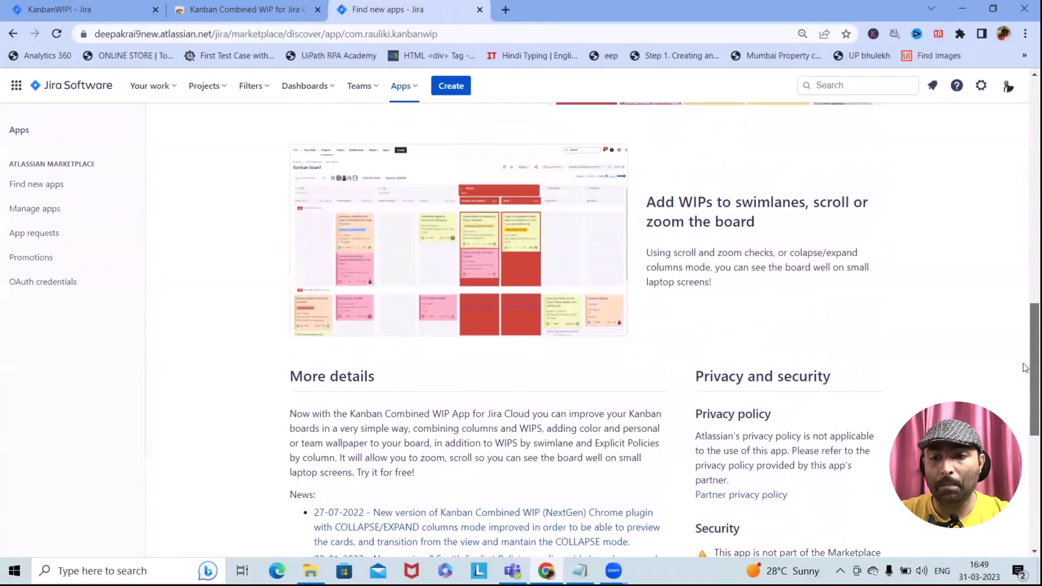
{"action": "scroll", "coordinate": [1024, 333], "scroll_direction": "down", "scroll_amount": 8}
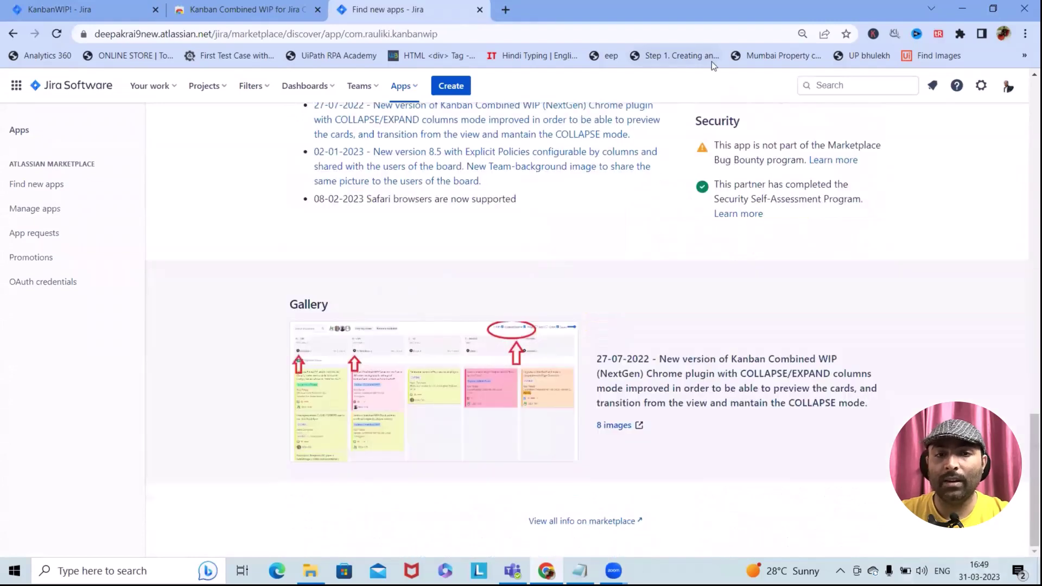
- Add the Kanban Combined WIP for Jira Cloud extension to Chrome from its Chrome Web Store page
{"action": "left_click", "coordinate": [233, 6]}
{"action": "left_click", "coordinate": [786, 186]}
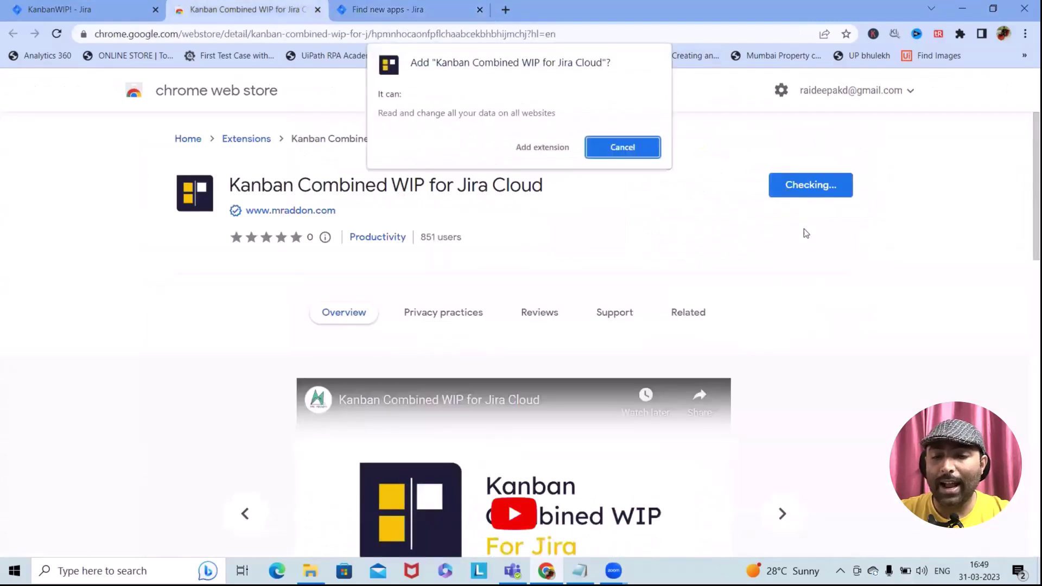
{"action": "left_click", "coordinate": [529, 149]}
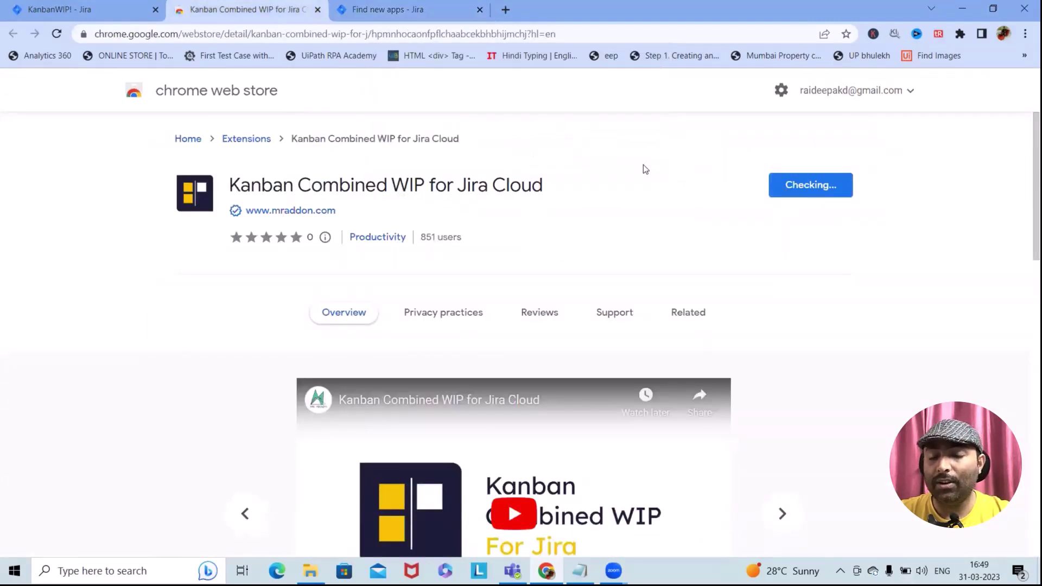
{"action": "left_click", "coordinate": [960, 34]}
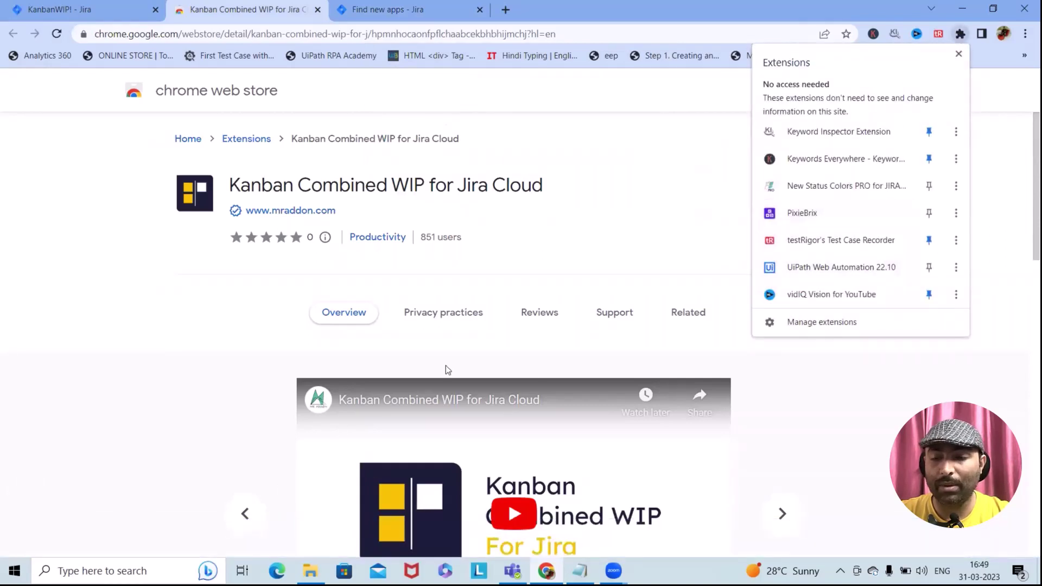
{"action": "left_click", "coordinate": [689, 312]}
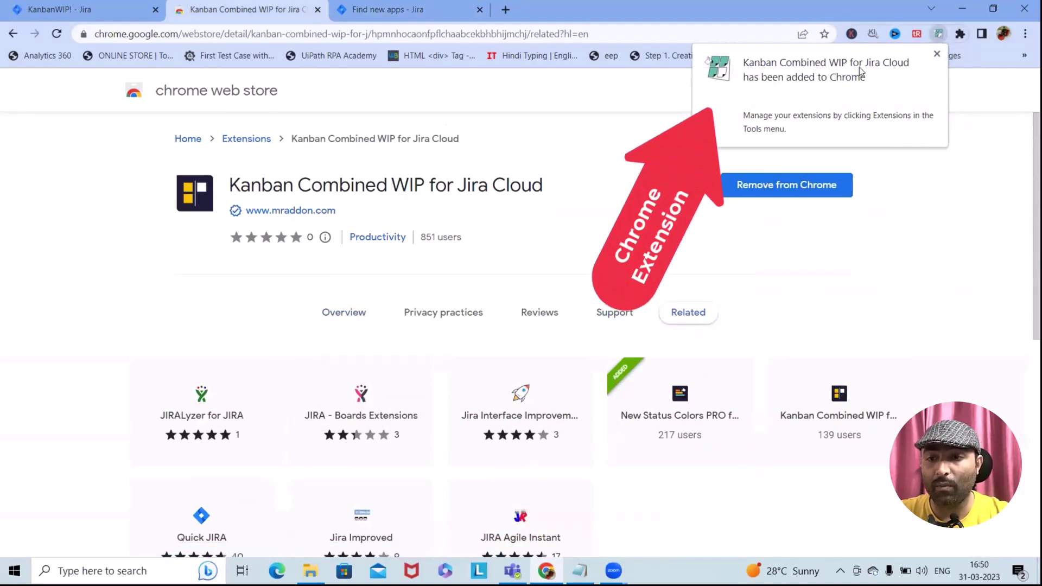
{"action": "left_click", "coordinate": [910, 197]}
- Return to the Amazon_Kanban project's Kanban board in Jira and open its board settings for column management
{"action": "left_click", "coordinate": [92, 7]}
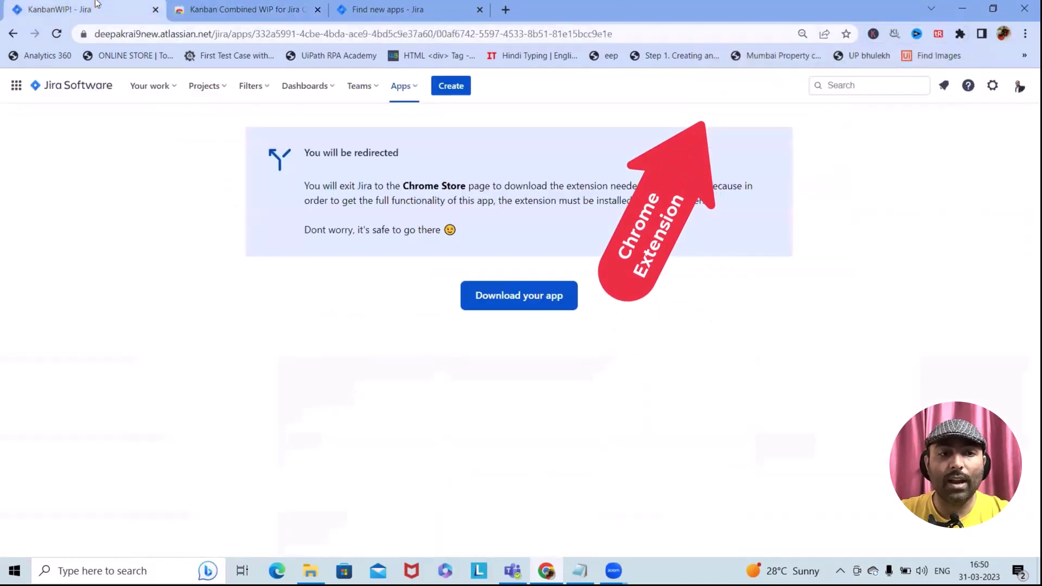
{"action": "left_click", "coordinate": [226, 92]}
{"action": "left_click", "coordinate": [262, 142]}
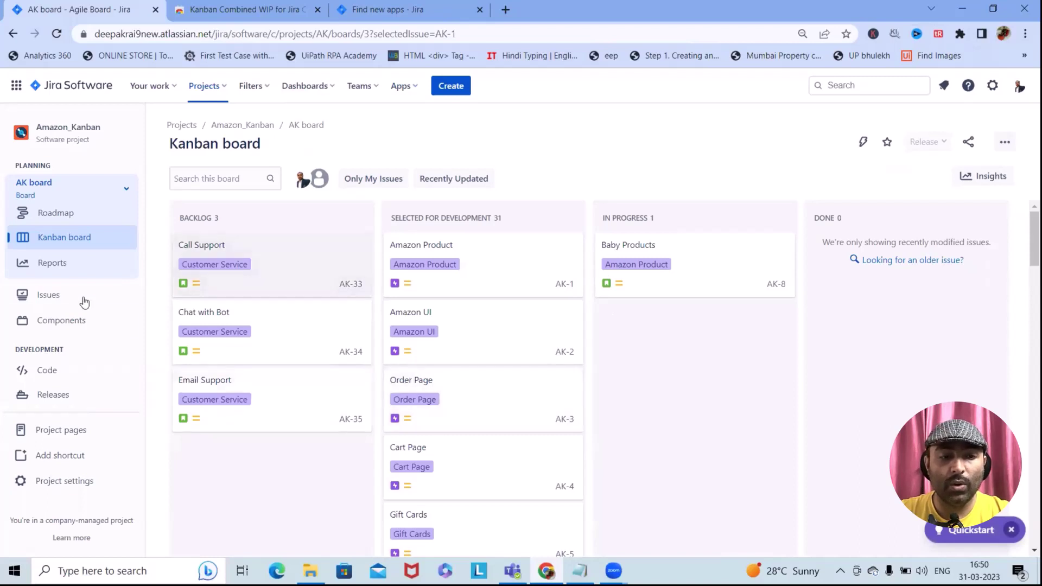
{"action": "left_click", "coordinate": [1006, 142]}
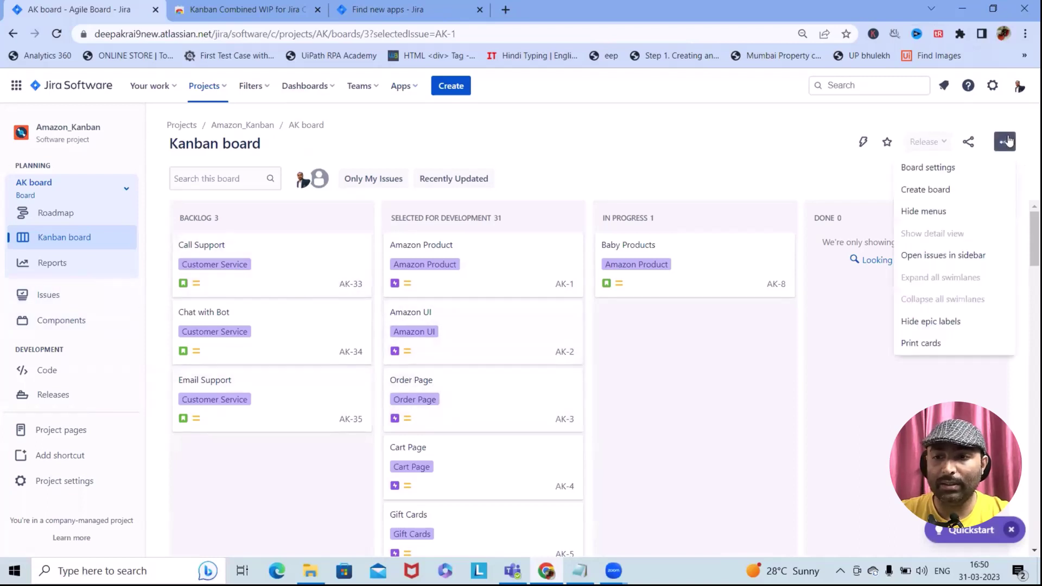
{"action": "left_click", "coordinate": [951, 175]}
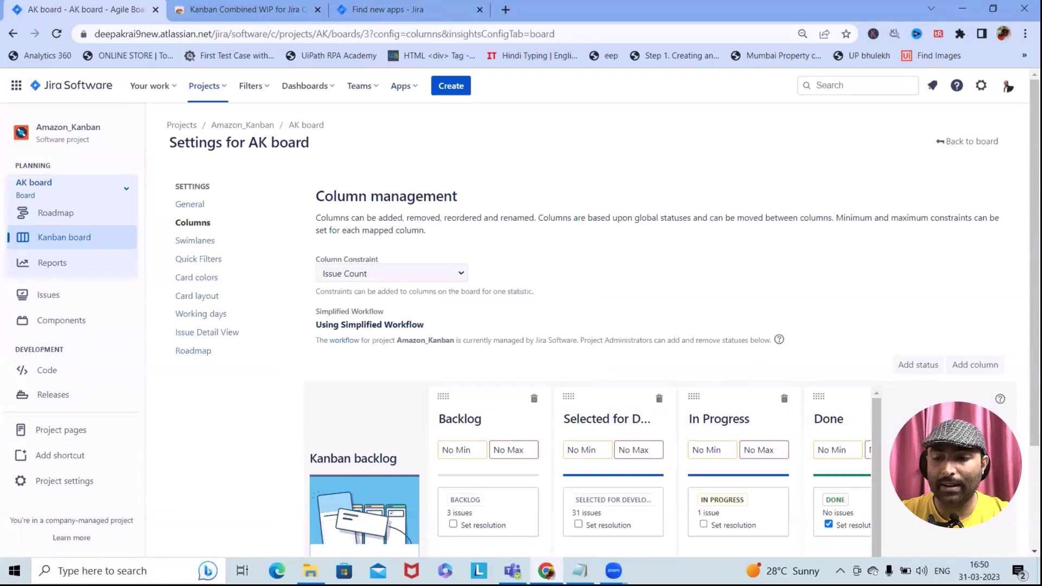
- Add the prefix "DEV::" to the name of the Selected for Development column and check the full name
{"action": "scroll", "coordinate": [944, 434], "scroll_direction": "down", "scroll_amount": 3}
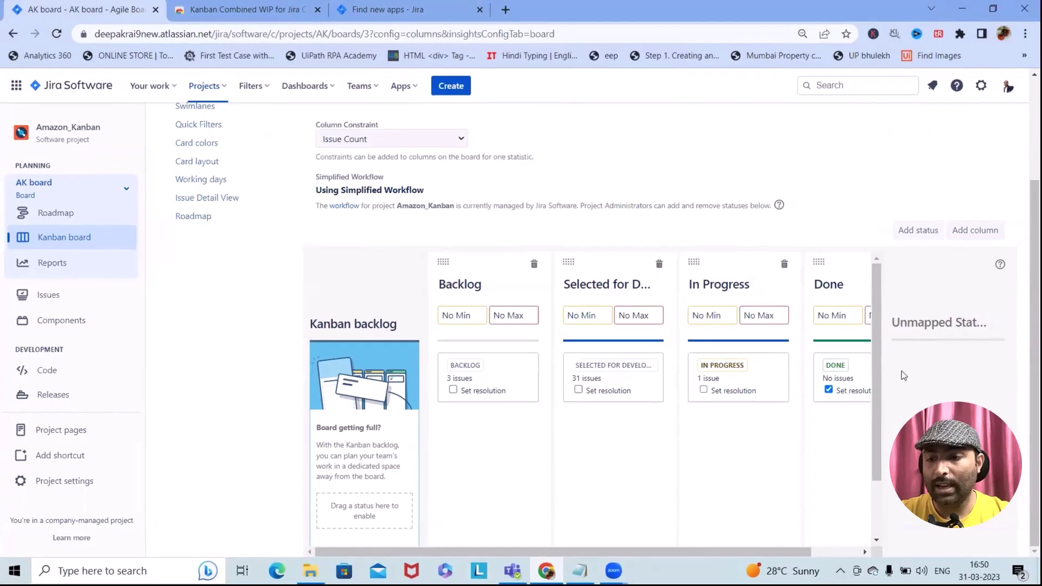
{"action": "left_click_drag", "start_coordinate": [679, 548], "coordinate": [808, 536]}
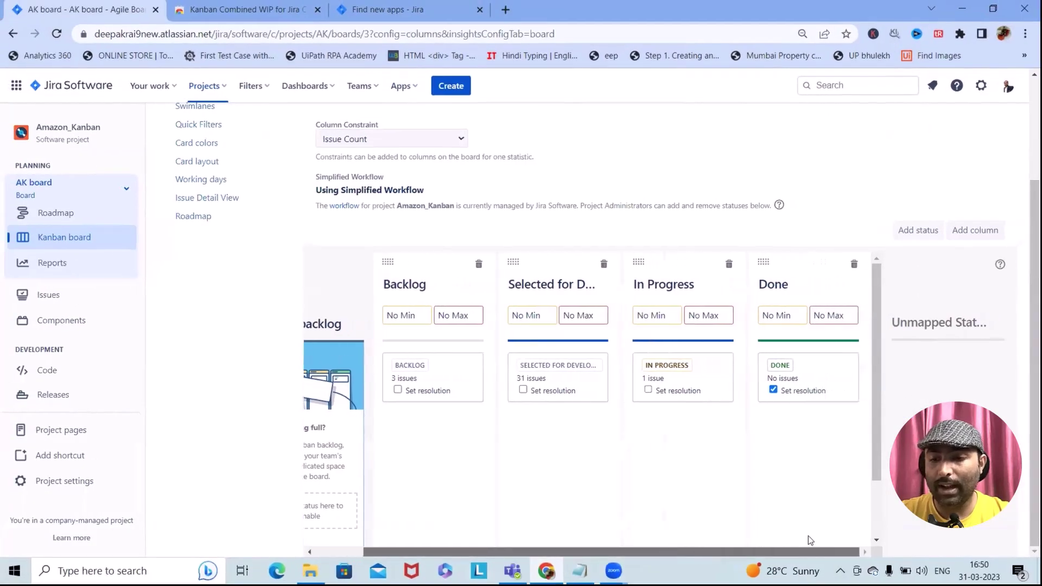
{"action": "left_click", "coordinate": [602, 289]}
{"action": "left_click", "coordinate": [510, 286]}
{"action": "type", "text": "DEV::"}
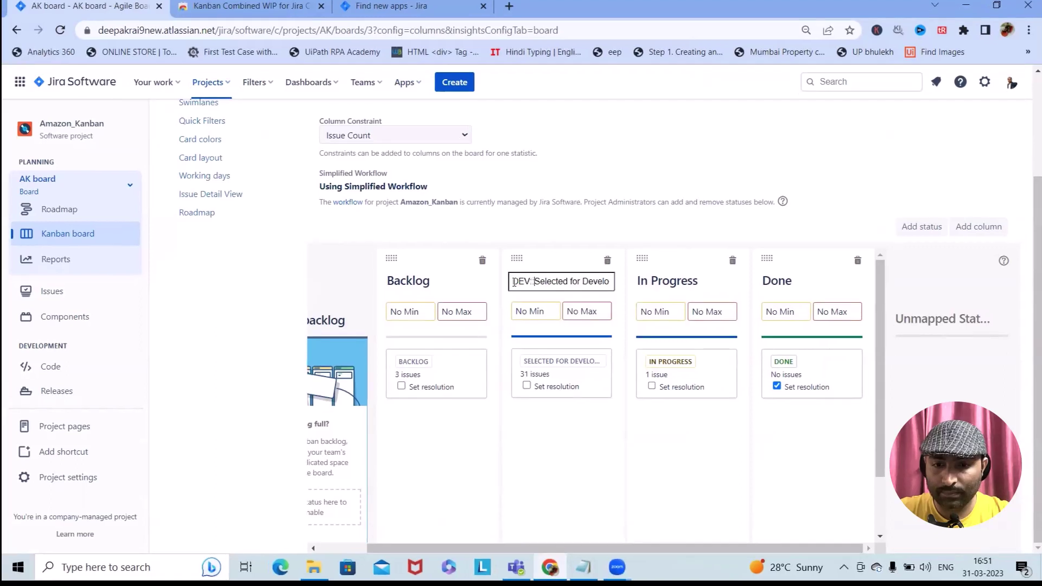
{"action": "left_click", "coordinate": [594, 445]}
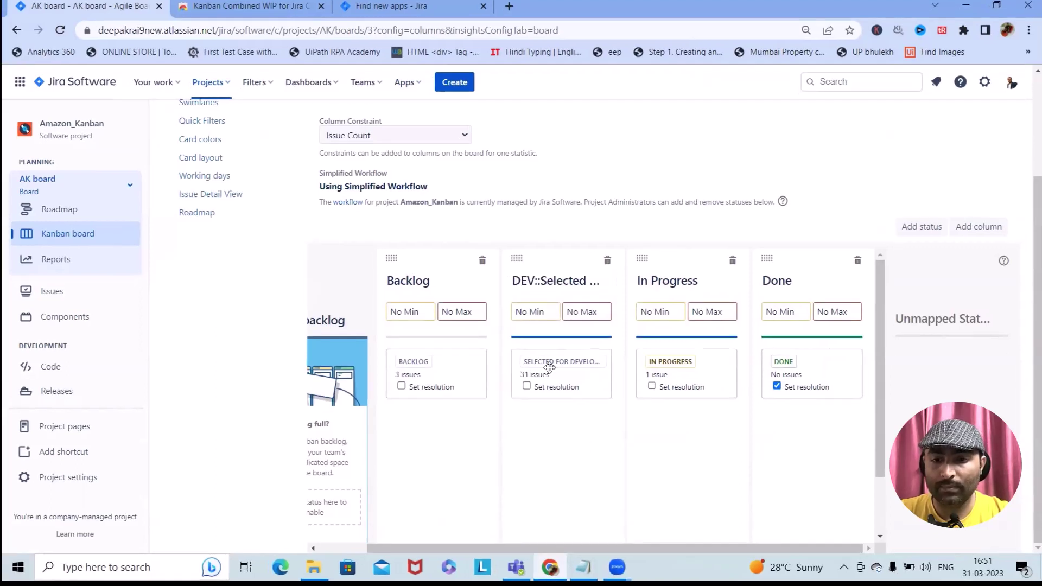
{"action": "left_click", "coordinate": [606, 286]}
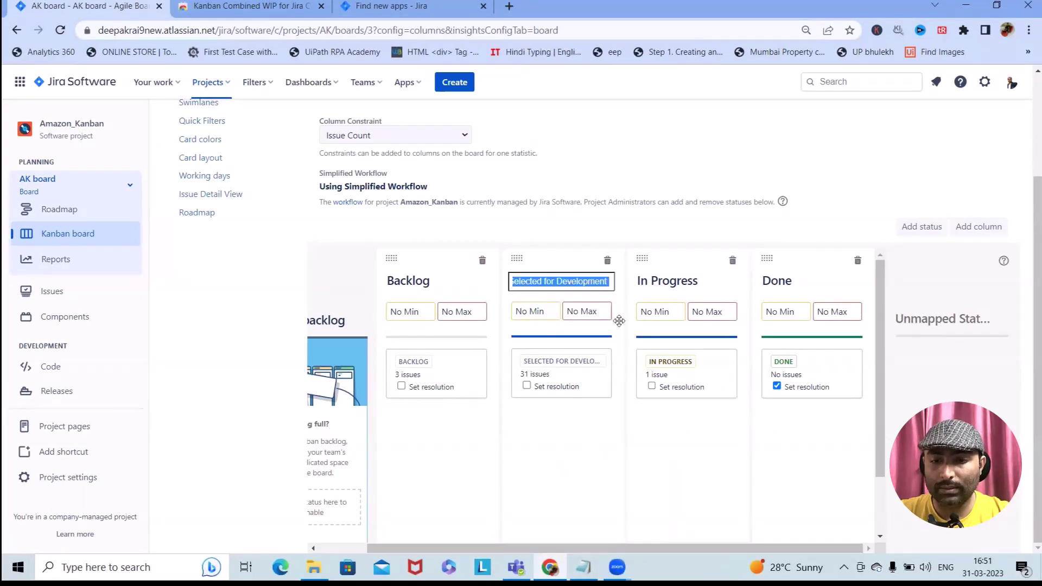
- Add the prefix "DEV::" to the name of the In Progress column
{"action": "left_click", "coordinate": [662, 286]}
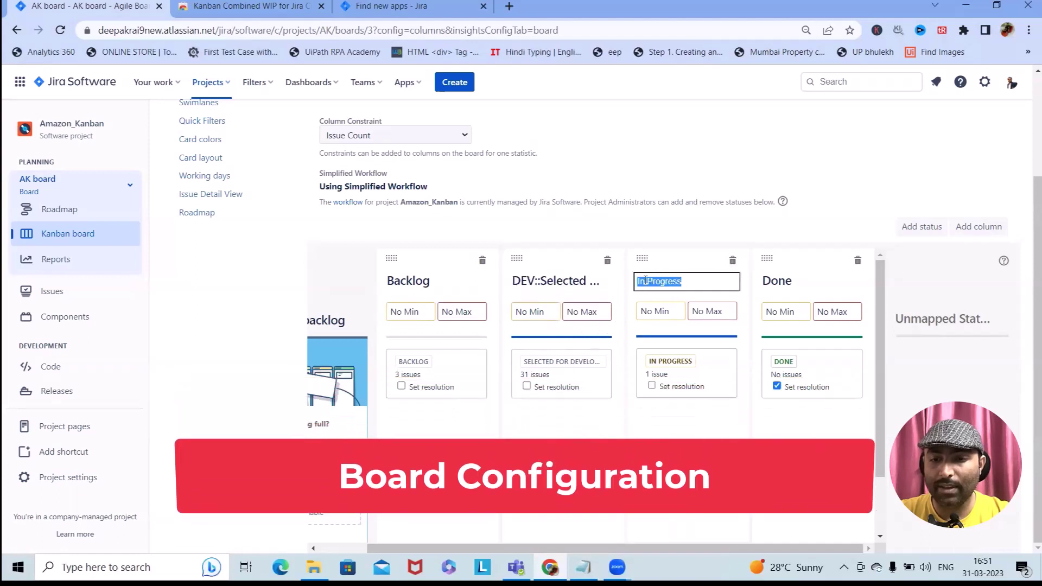
{"action": "left_click", "coordinate": [636, 283]}
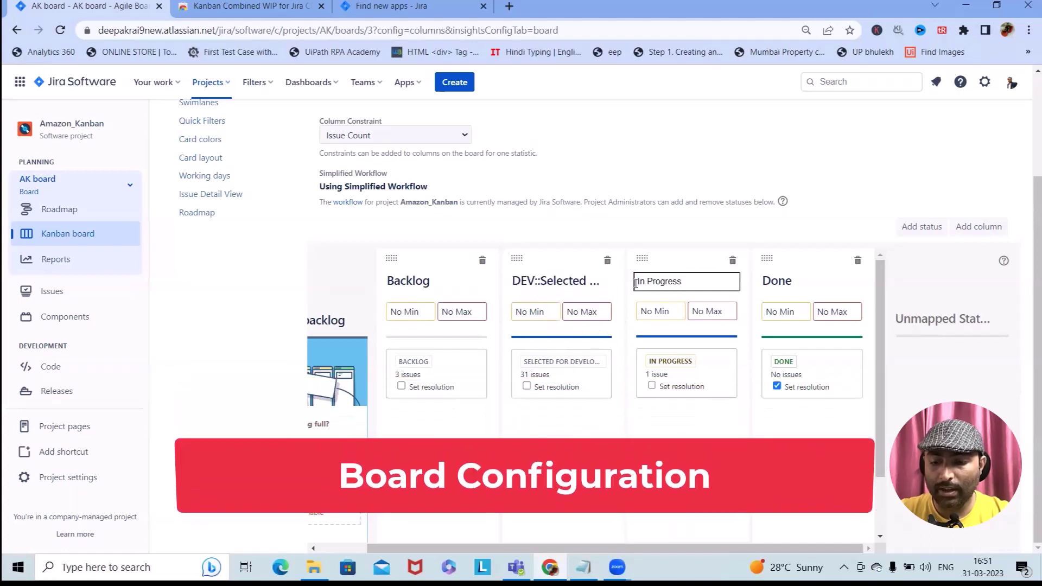
{"action": "type", "text": "DEV"}
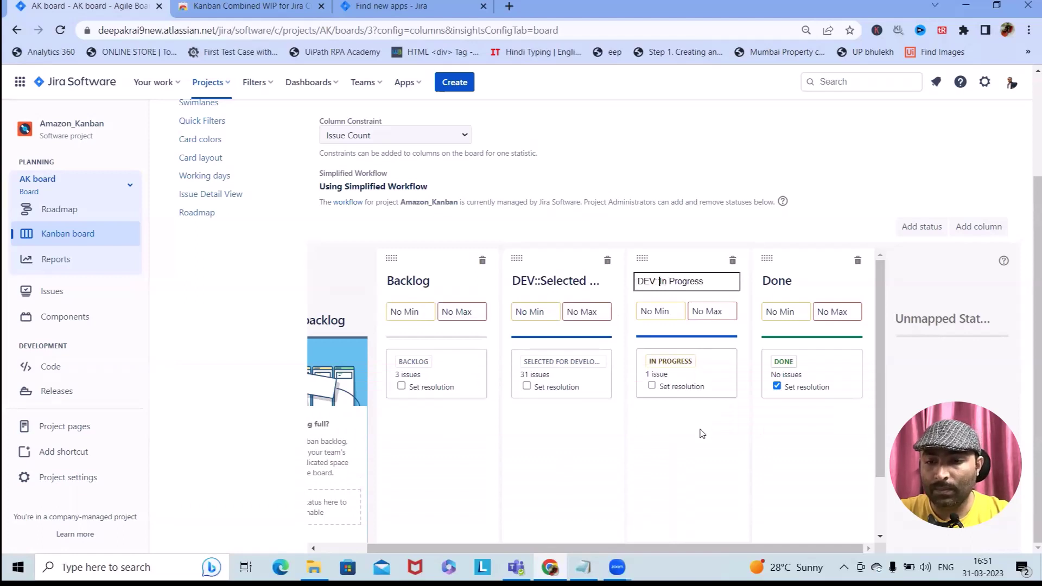
{"action": "type", "text": "::"}
{"action": "key", "text": "Return"}
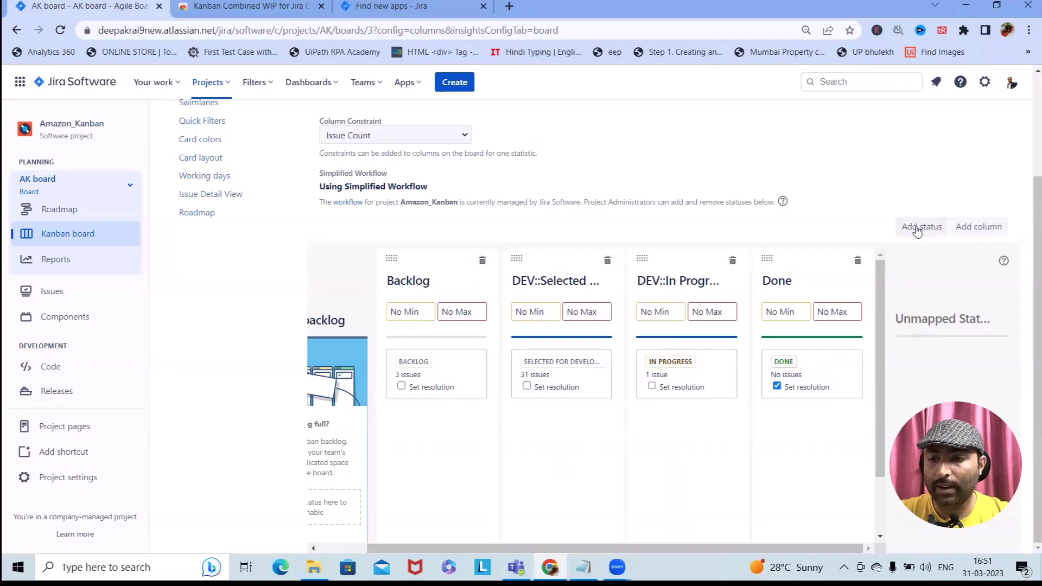
- Add a column named UAT between the DEV::In Progress and Done columns
{"action": "left_click", "coordinate": [966, 228]}
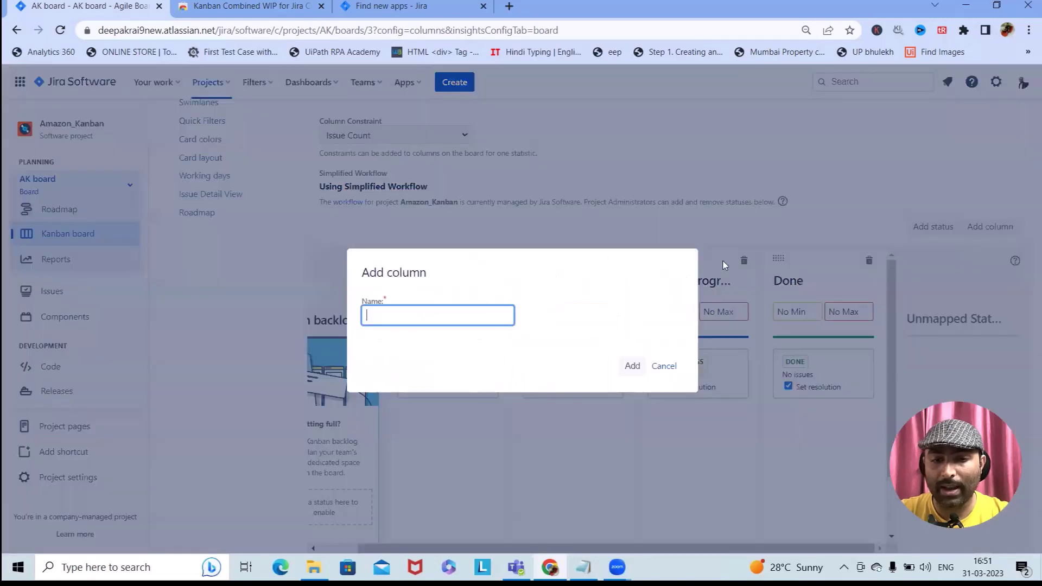
{"action": "left_click", "coordinate": [723, 262]}
{"action": "scroll", "coordinate": [783, 530], "scroll_direction": "right", "scroll_amount": 3}
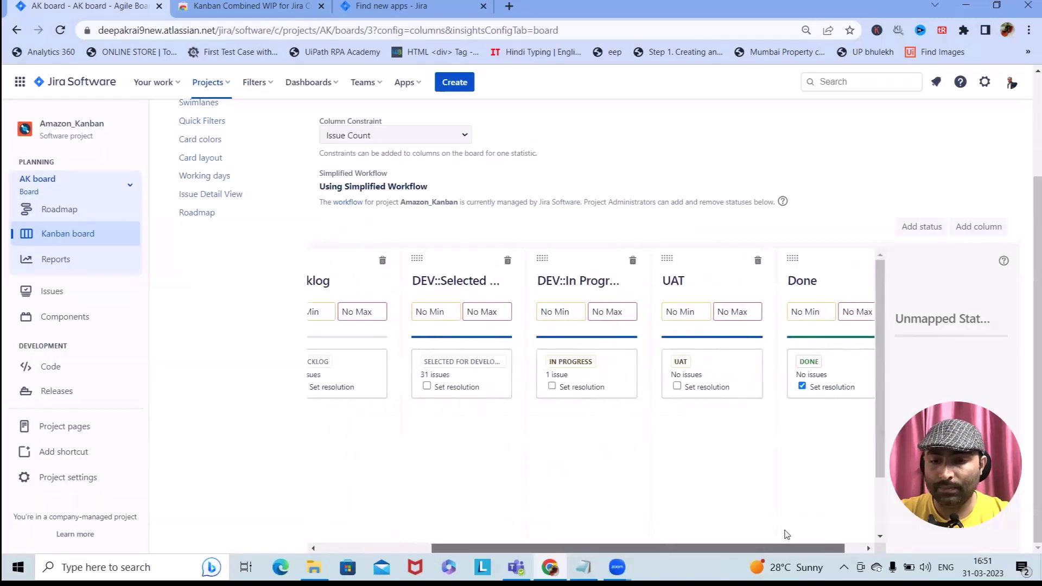
{"action": "scroll", "coordinate": [790, 532], "scroll_direction": "left", "scroll_amount": 3}
{"action": "scroll", "coordinate": [637, 499], "scroll_direction": "left", "scroll_amount": 1}
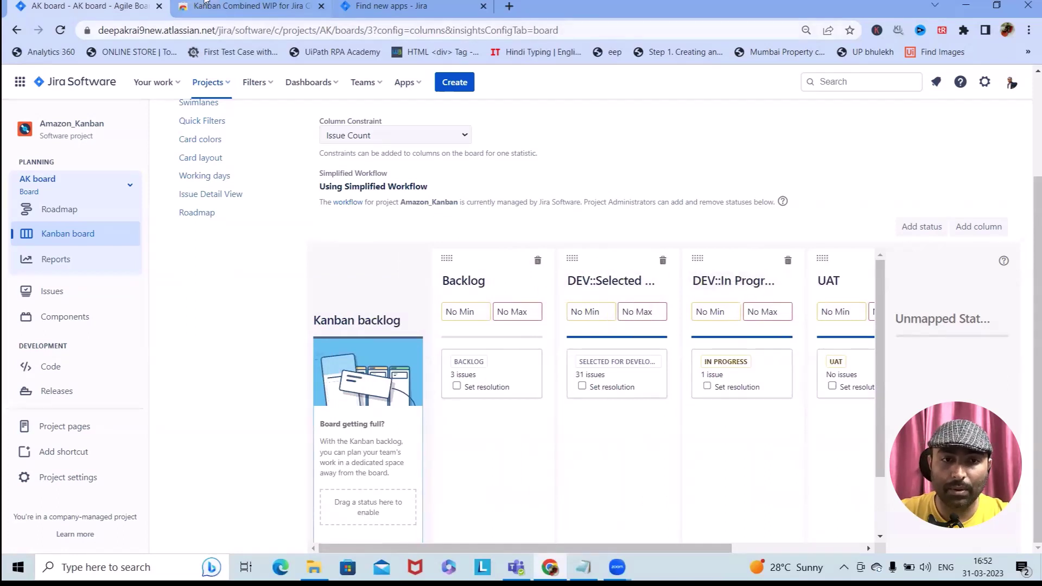
- Check the app's marketplace guidance on combining columns, and go back from the column settings to the Kanban board
{"action": "left_click", "coordinate": [393, 4]}
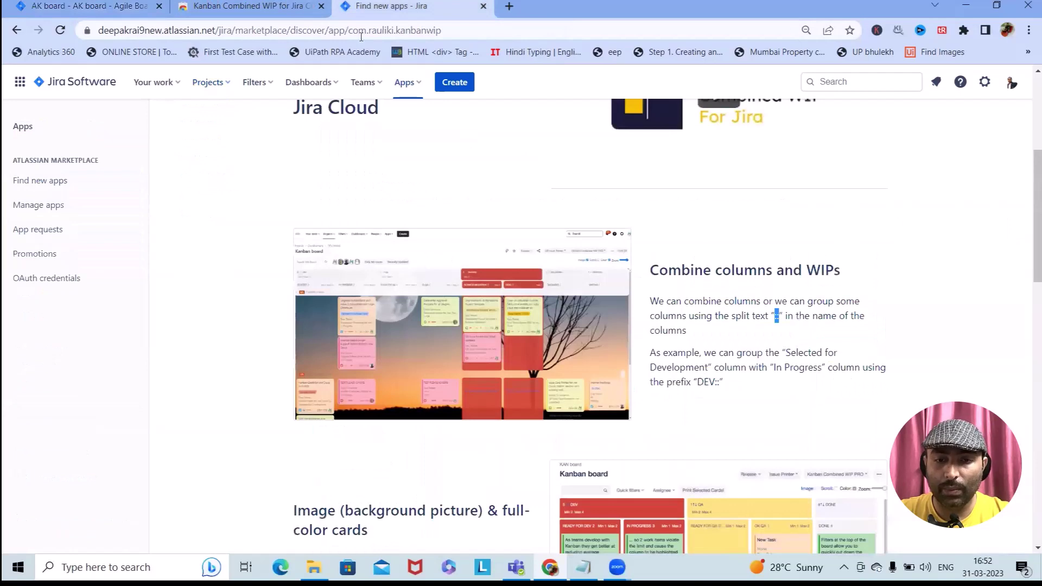
{"action": "left_click", "coordinate": [78, 6]}
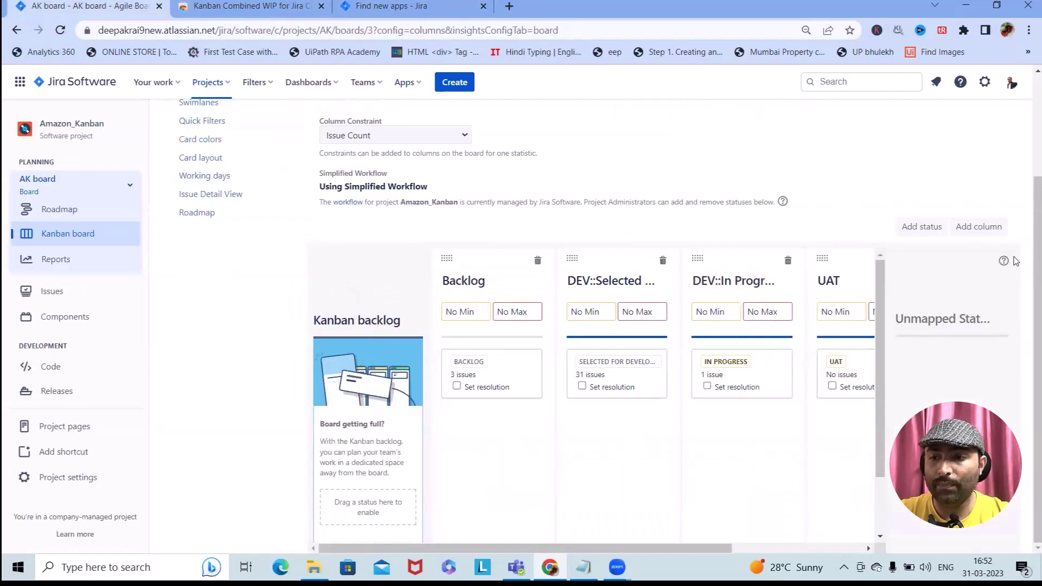
{"action": "scroll", "coordinate": [1028, 247], "scroll_direction": "up", "scroll_amount": 3}
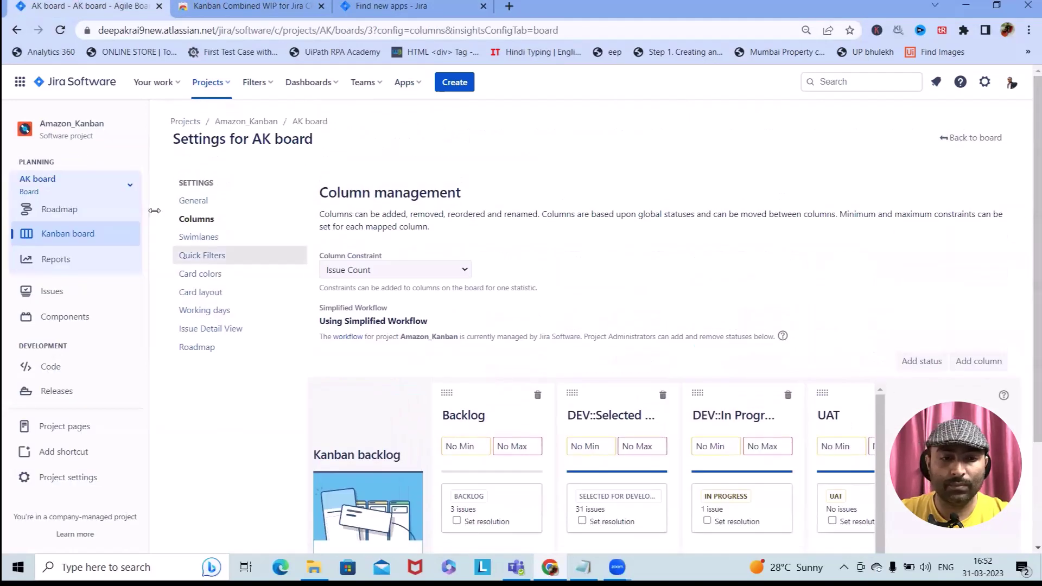
{"action": "left_click", "coordinate": [997, 137]}
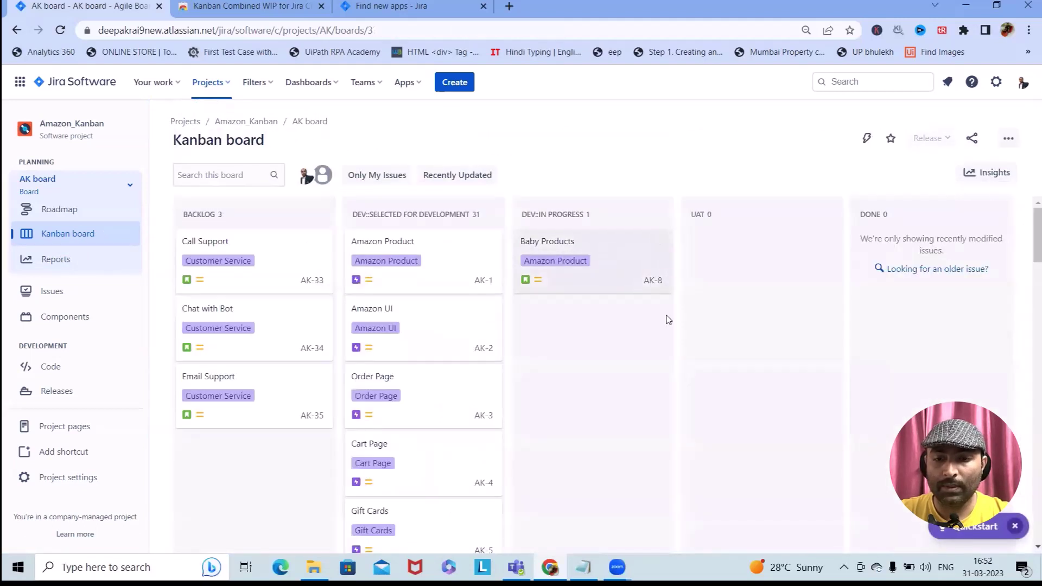
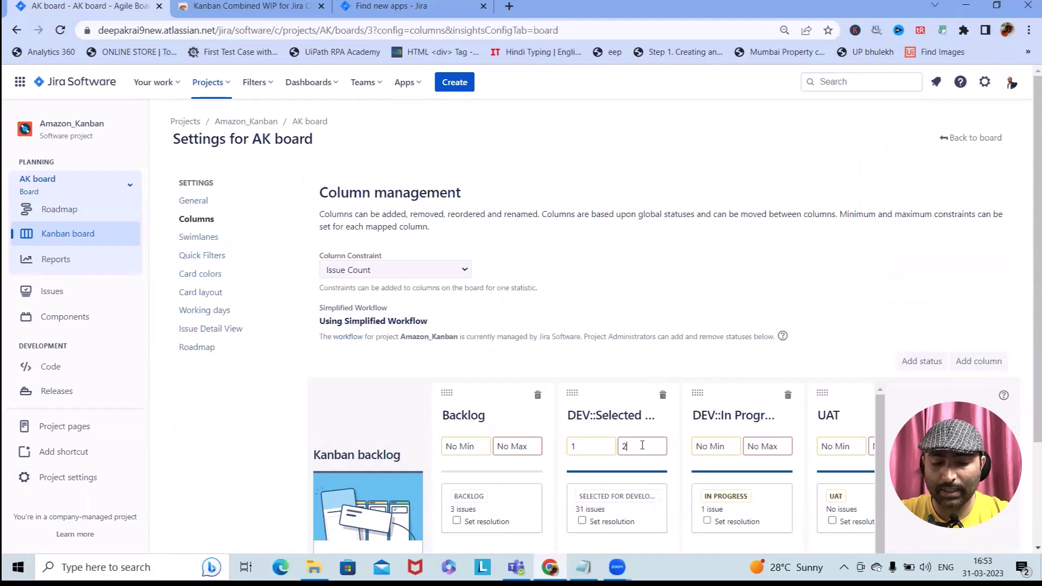
- Set the issue limits of DEV::Selected for Development and DEV::In Progress to minimum 1 and maximum 20 each
{"action": "left_click", "coordinate": [716, 448]}
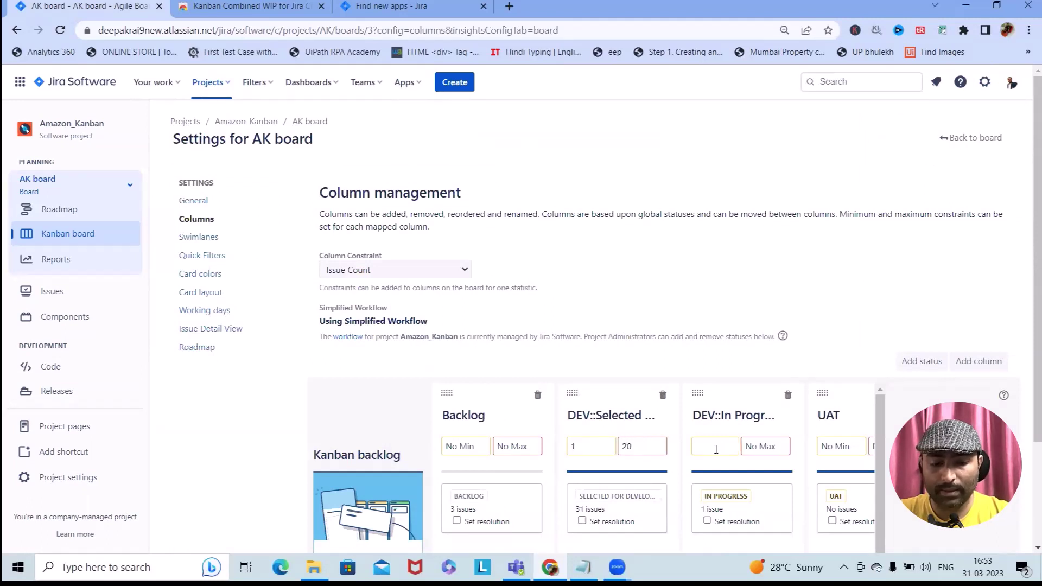
{"action": "left_click", "coordinate": [745, 446]}
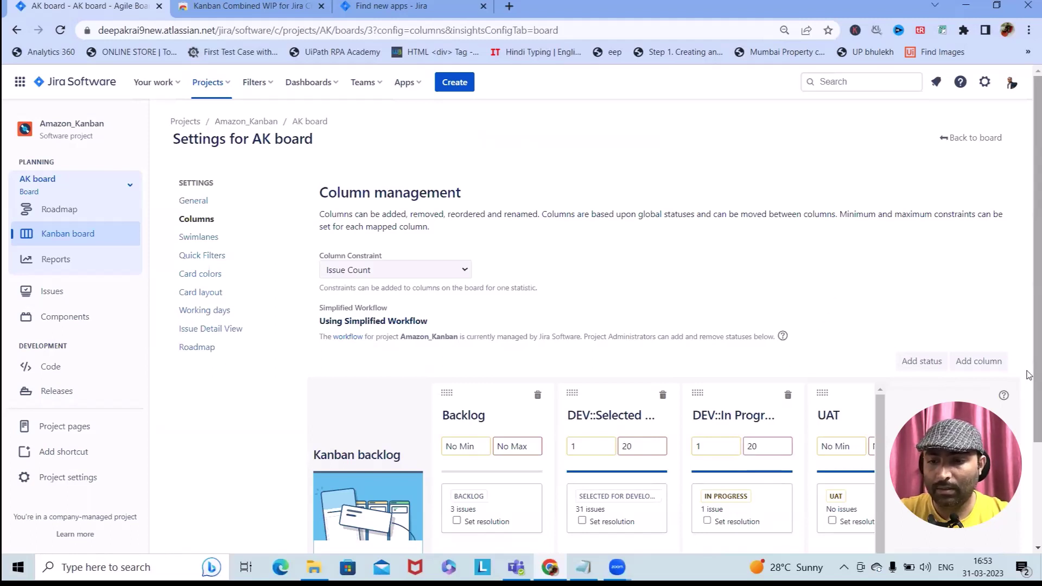
{"action": "scroll", "coordinate": [1028, 383], "scroll_direction": "down", "scroll_amount": 3}
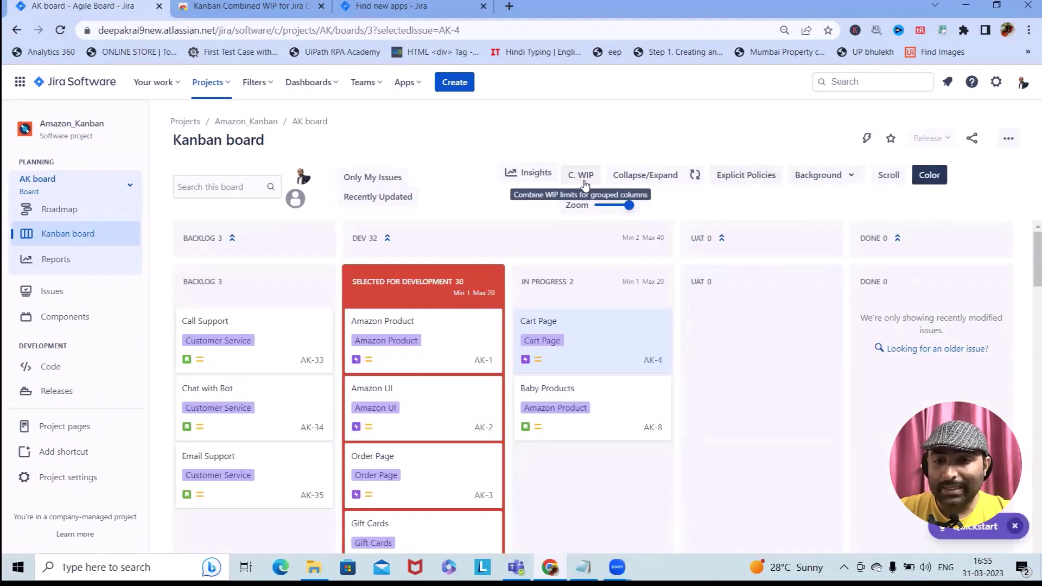
- Review the DEV columns' names and issue limits in the board settings and return to the Kanban board
{"action": "left_click", "coordinate": [1007, 140]}
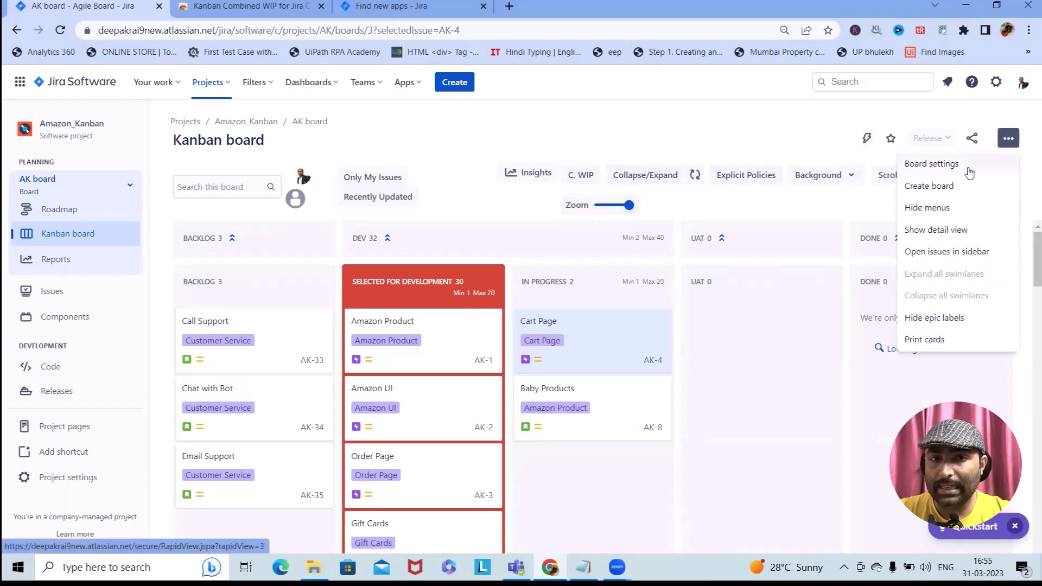
{"action": "left_click", "coordinate": [932, 164]}
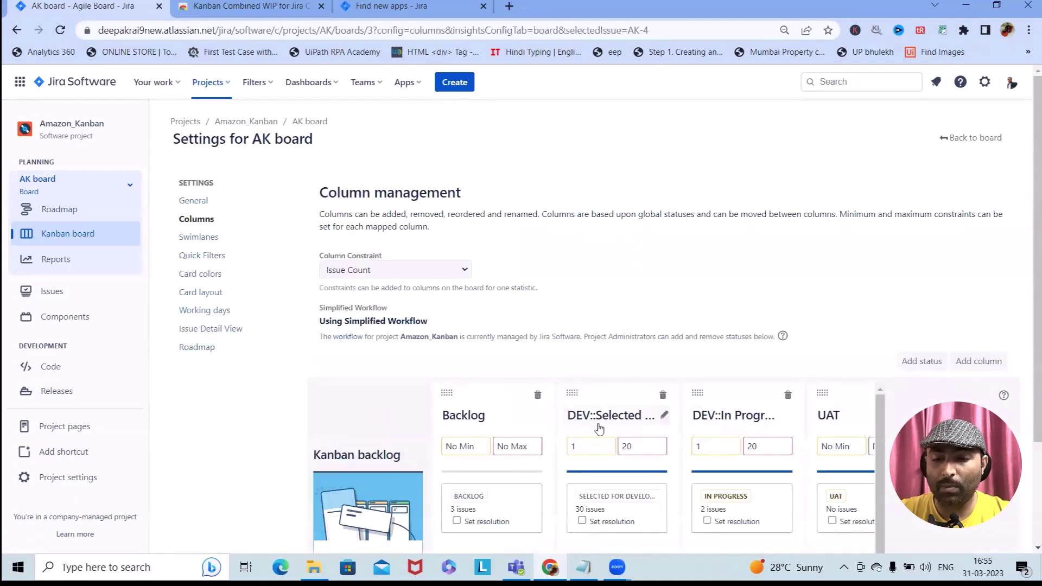
{"action": "left_click", "coordinate": [970, 138]}
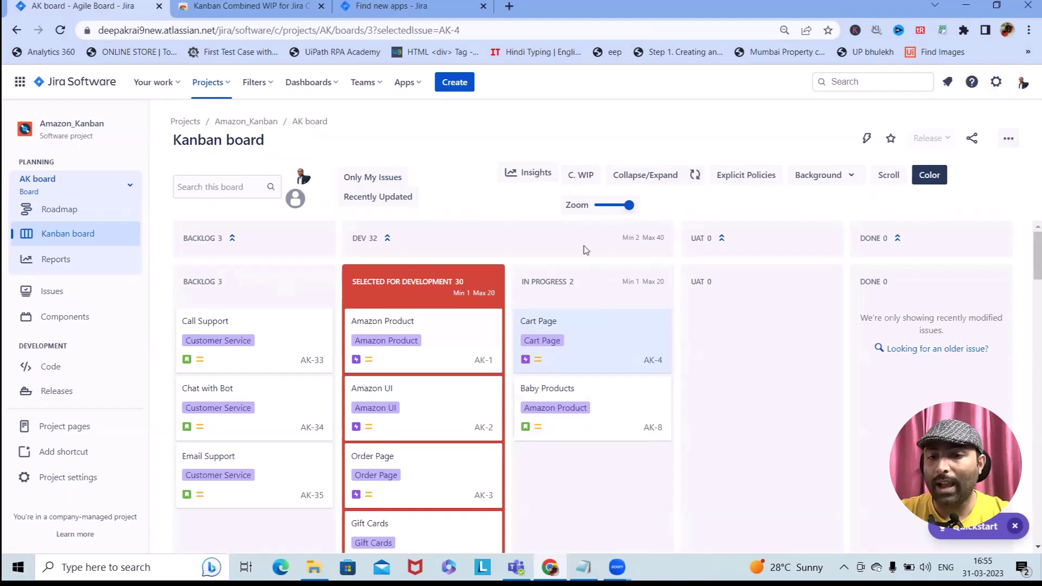
- Try the combined WIP limits for grouped columns, switch them back off, and turn on Collapse/Expand for the columns
{"action": "left_click", "coordinate": [576, 179]}
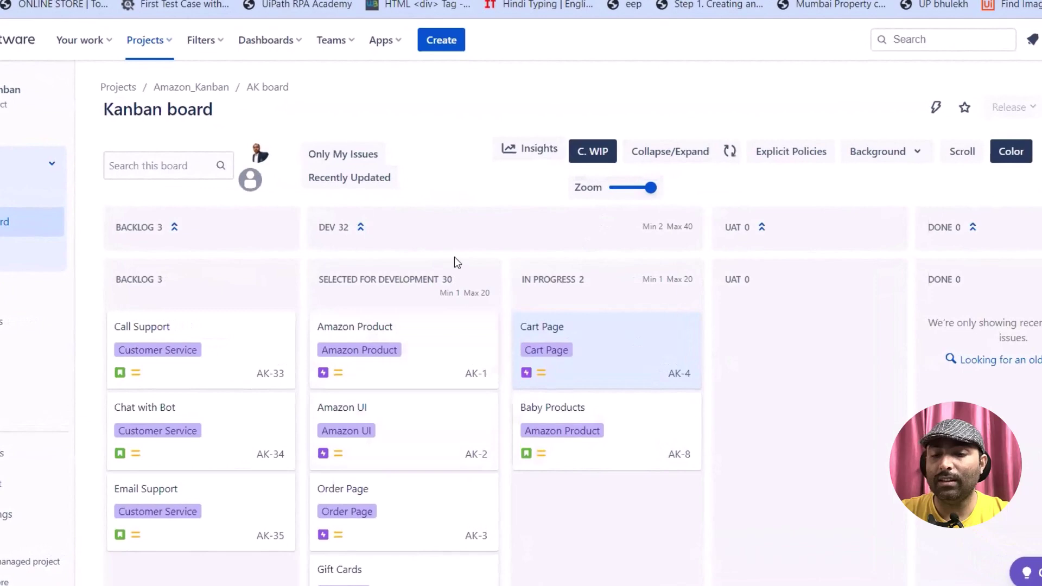
{"action": "left_click", "coordinate": [594, 150]}
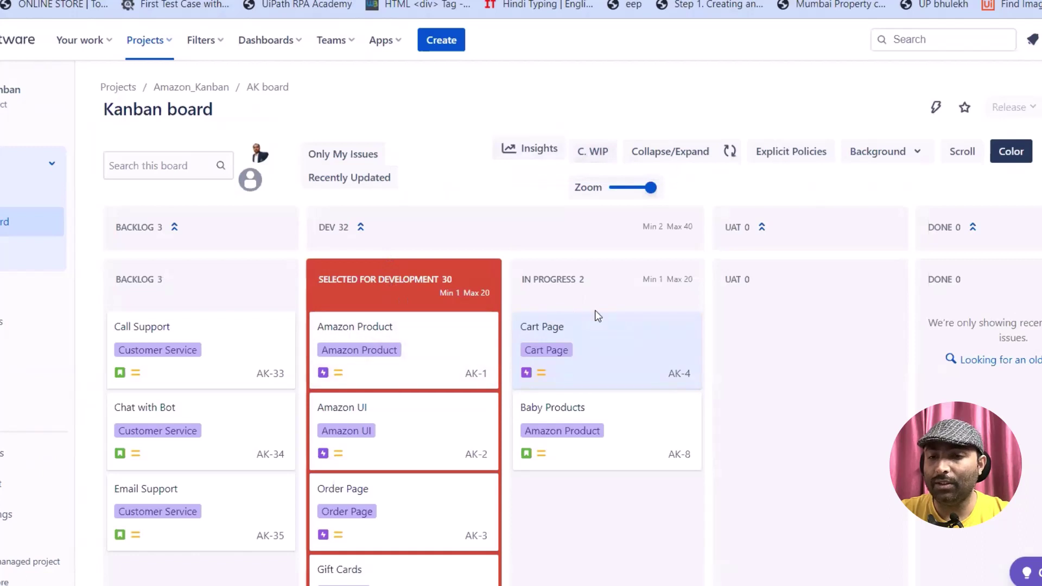
{"action": "left_click", "coordinate": [687, 154]}
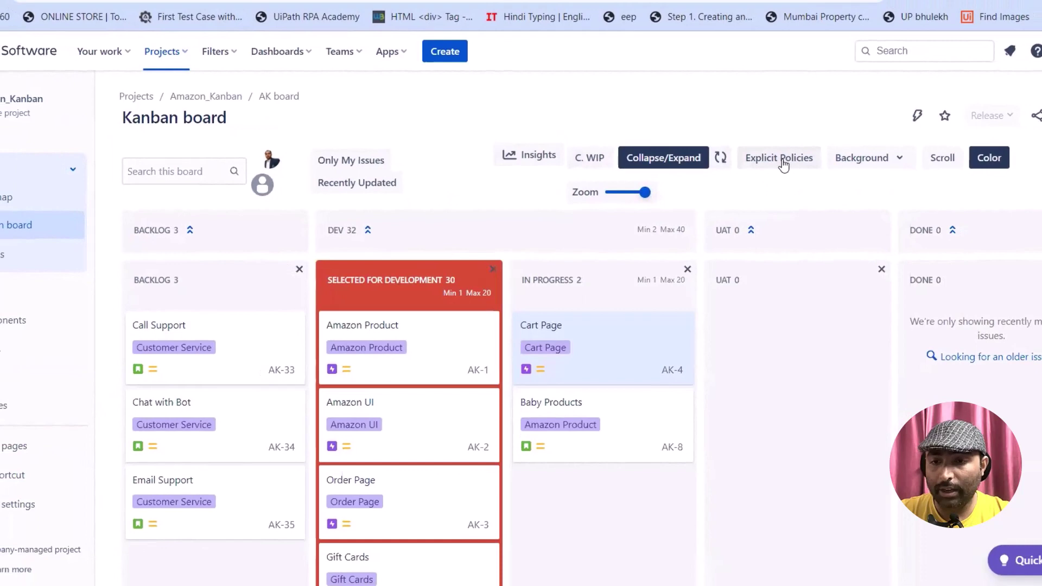
- Show the explicit policies on the board, inspect the Backlog column's policies, and hide them again
{"action": "left_click", "coordinate": [784, 160]}
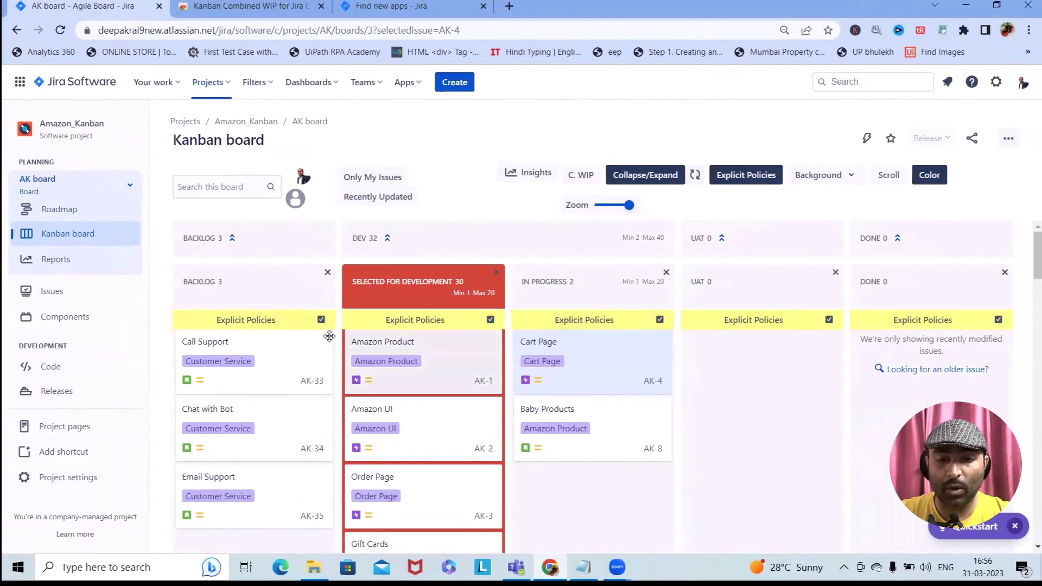
{"action": "mouse_move", "coordinate": [321, 324]}
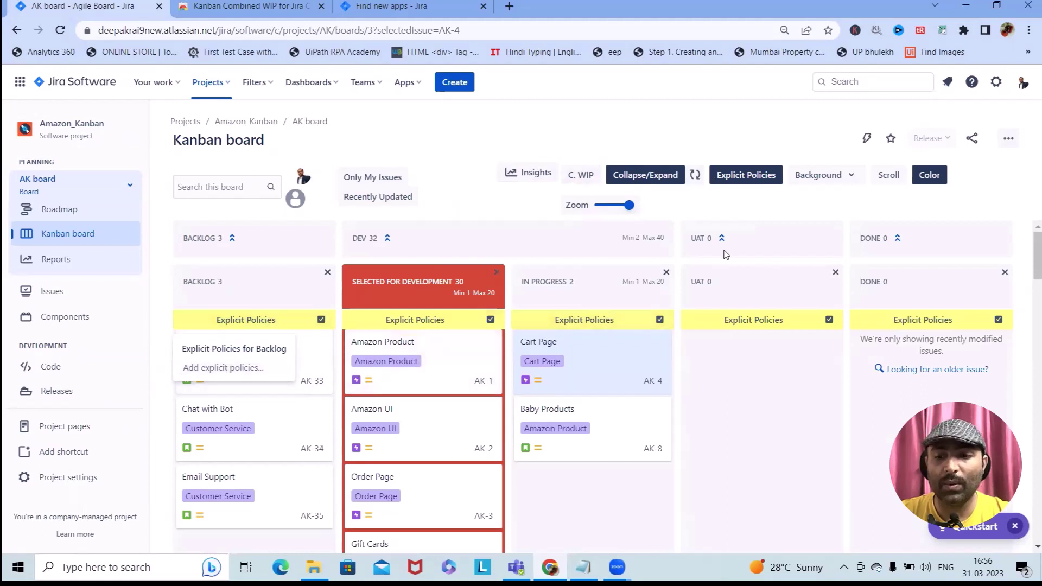
{"action": "left_click", "coordinate": [756, 182]}
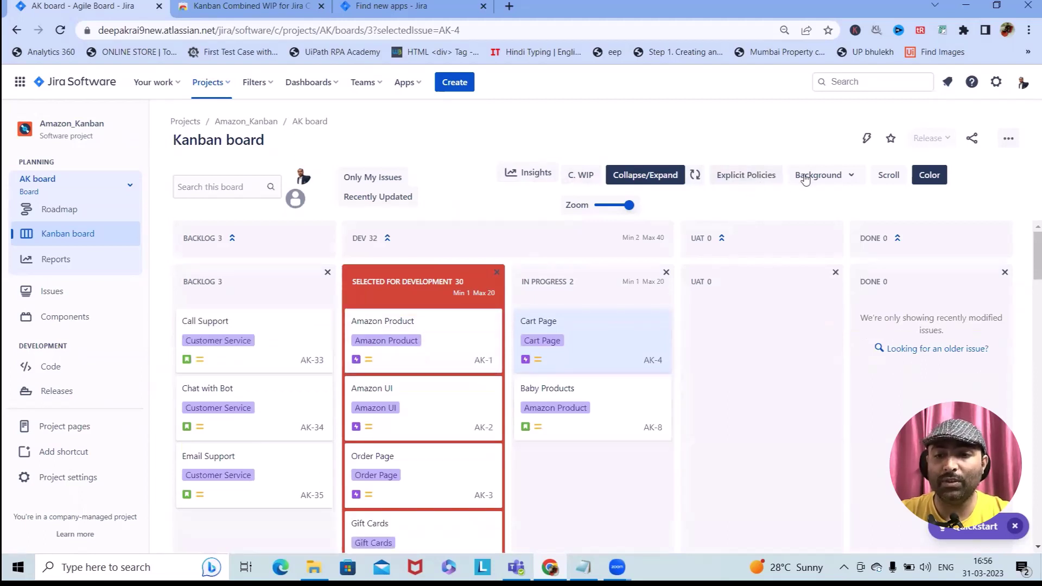
- Enable a personal background image for the board, save a picture of rocky sea water as the background, and reopen the background options
{"action": "left_click", "coordinate": [833, 175]}
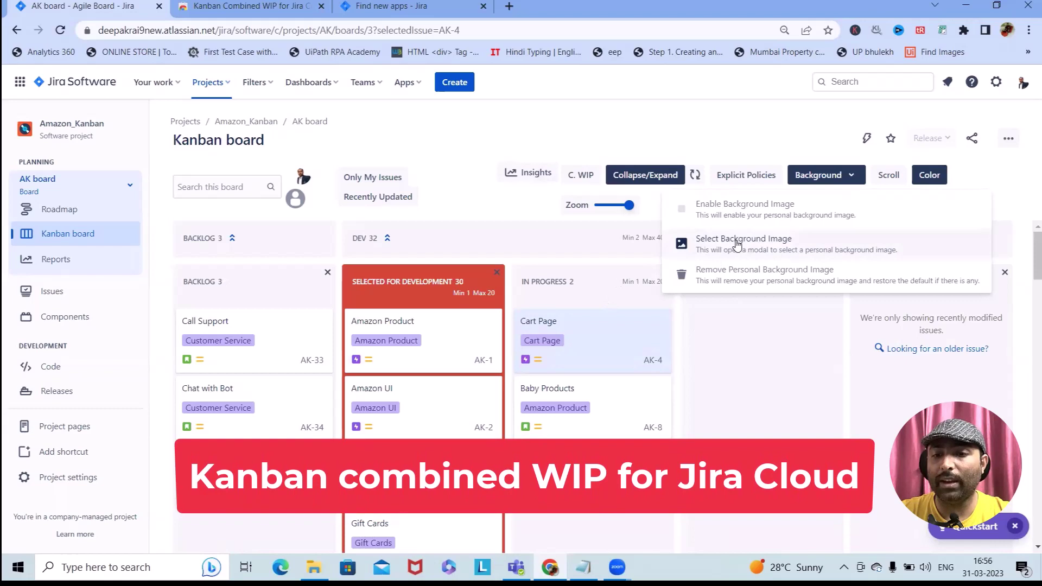
{"action": "left_click", "coordinate": [737, 243]}
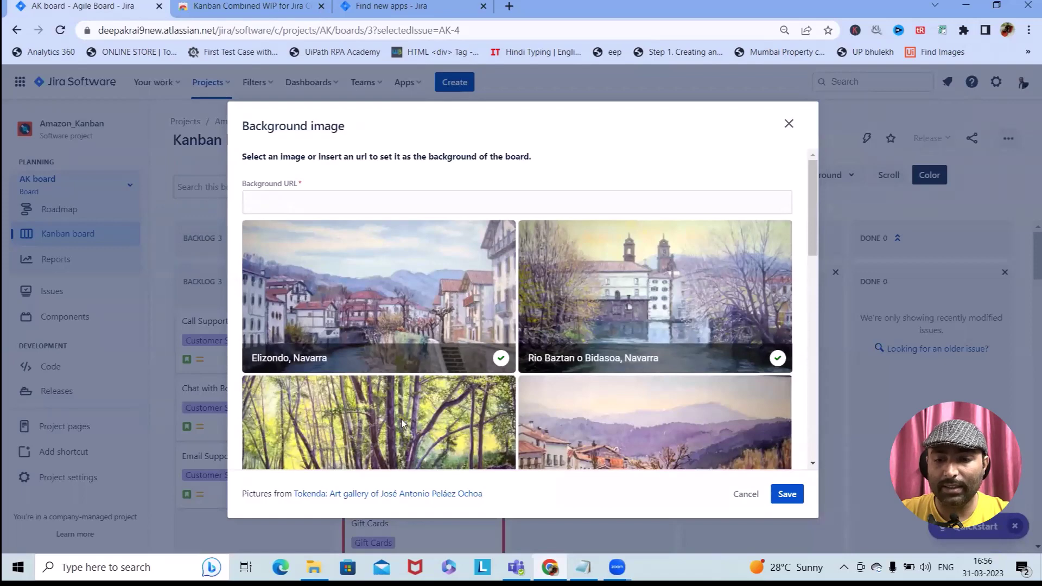
{"action": "left_click", "coordinate": [818, 219]}
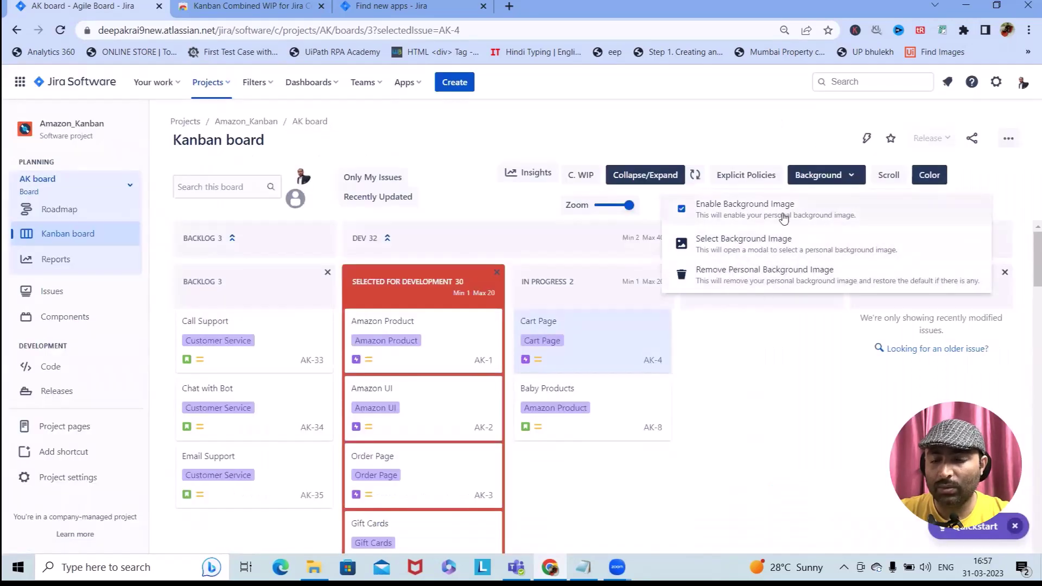
{"action": "left_click", "coordinate": [784, 246]}
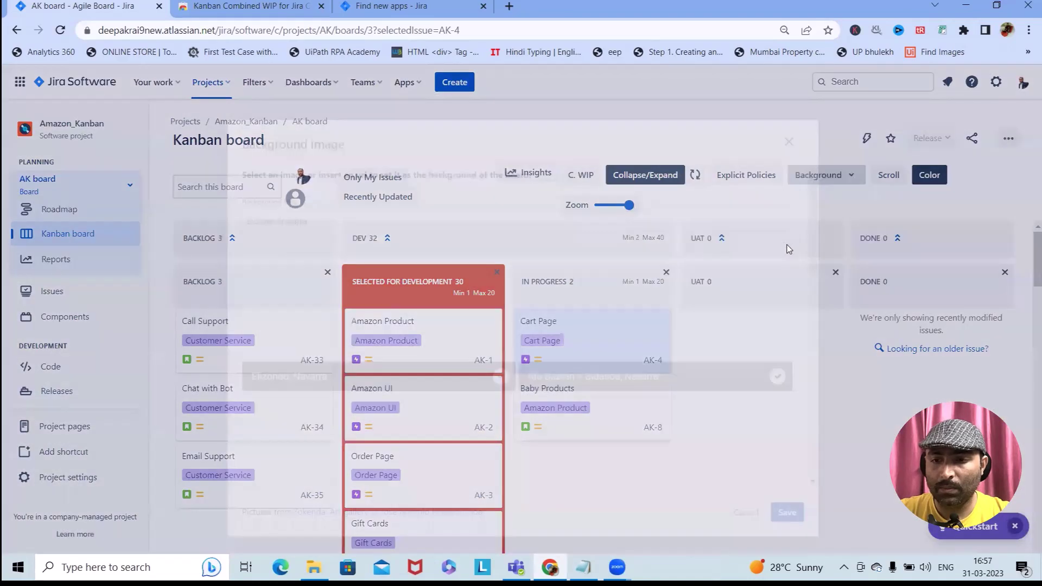
{"action": "left_click", "coordinate": [801, 493]}
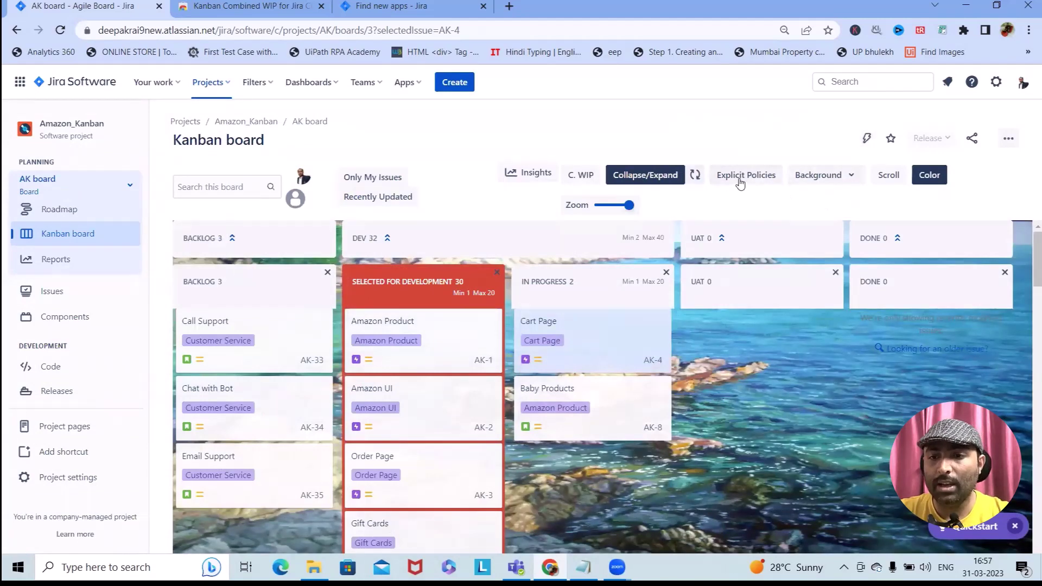
{"action": "left_click", "coordinate": [820, 187]}
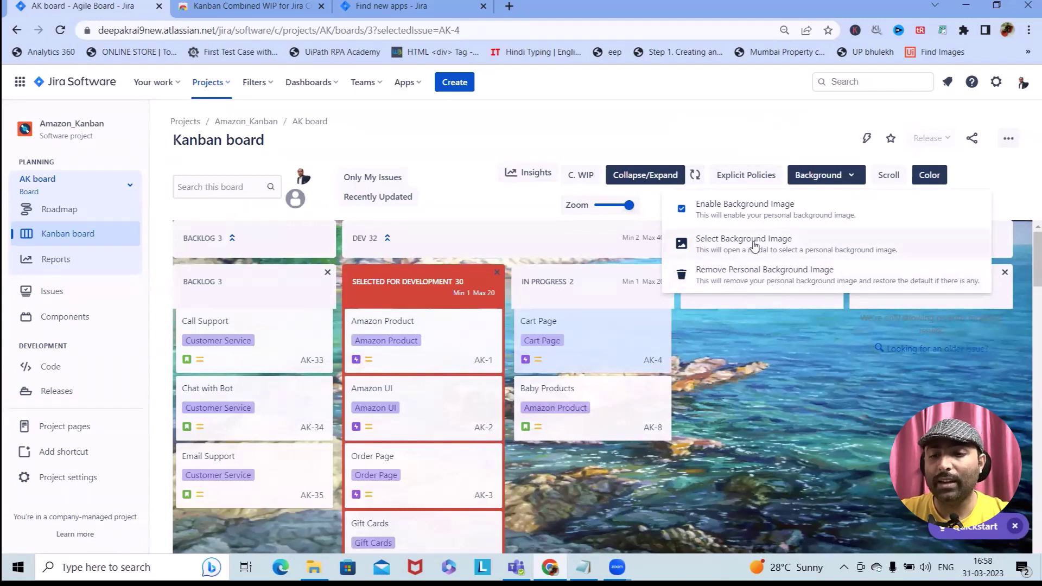
- Save "Paisaje de la Vall de Santa Susanna, Masia" as the board's personal background image
{"action": "left_click", "coordinate": [737, 248]}
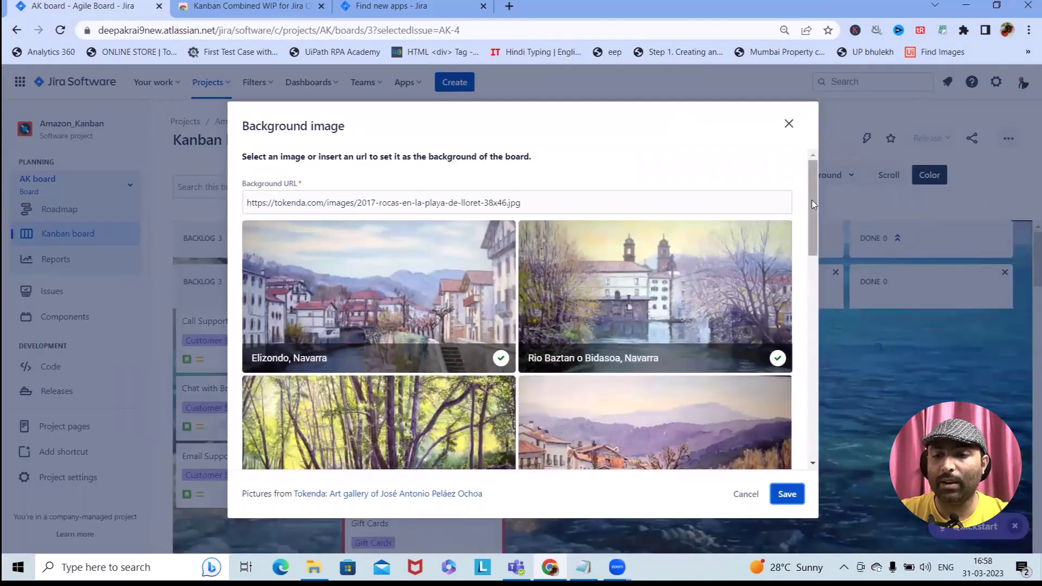
{"action": "left_click_drag", "start_coordinate": [814, 204], "coordinate": [809, 310]}
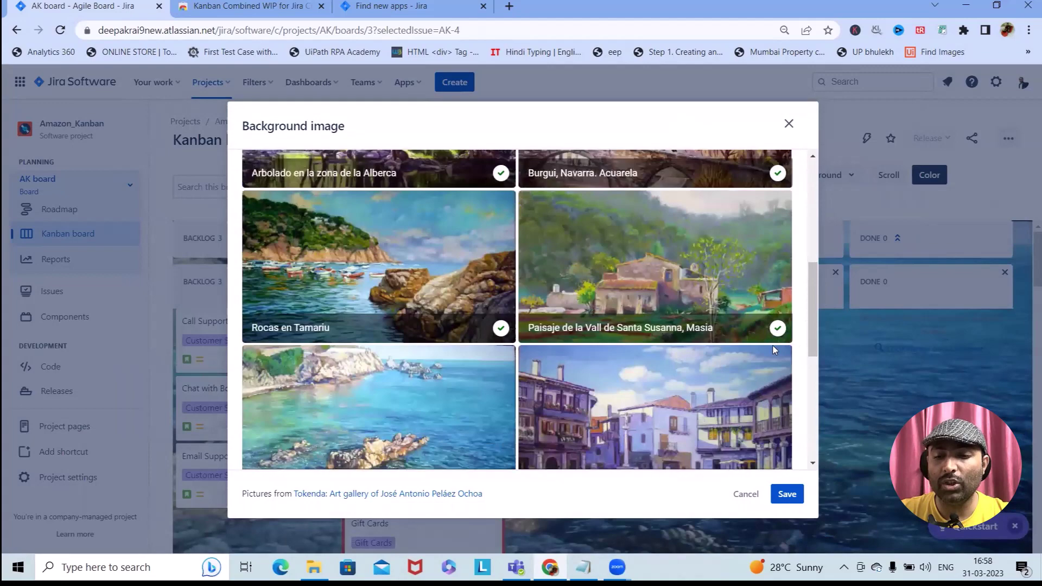
{"action": "left_click", "coordinate": [776, 328]}
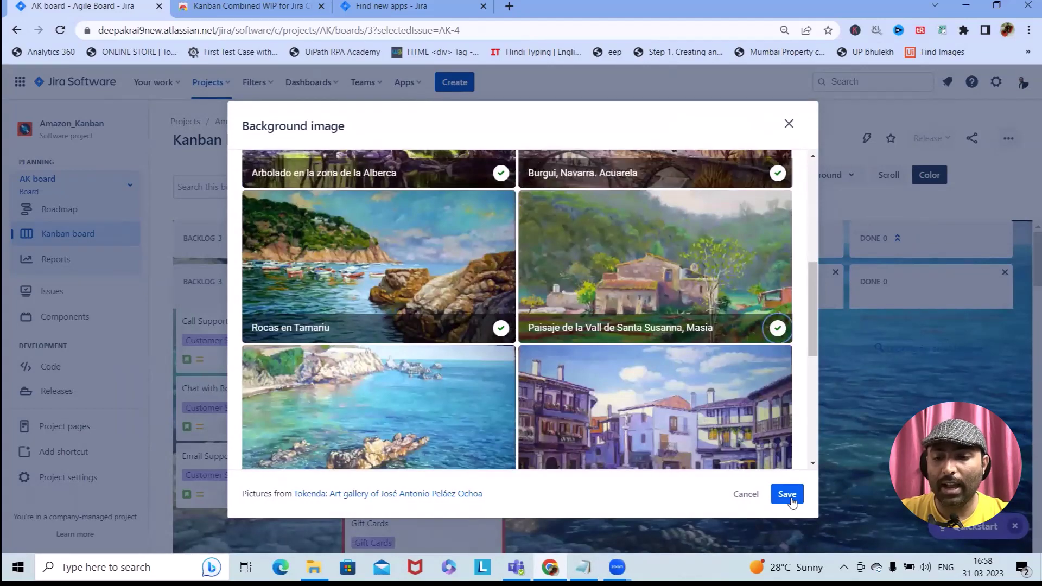
{"action": "left_click", "coordinate": [787, 494]}
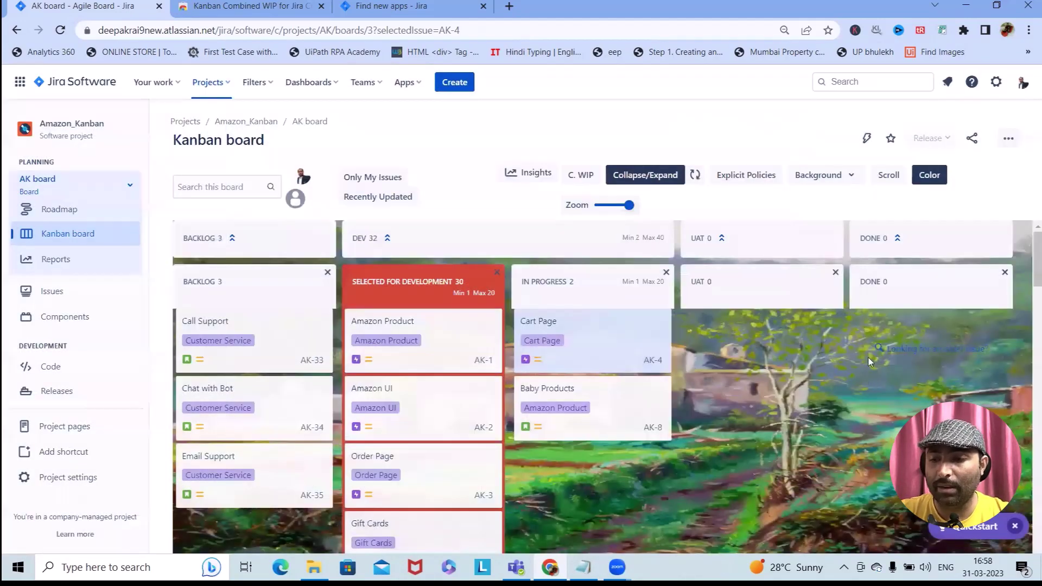
- Move the Women card (AK-10) from Selected for Development to In Progress
{"action": "left_click_drag", "start_coordinate": [1031, 264], "coordinate": [1027, 227]}
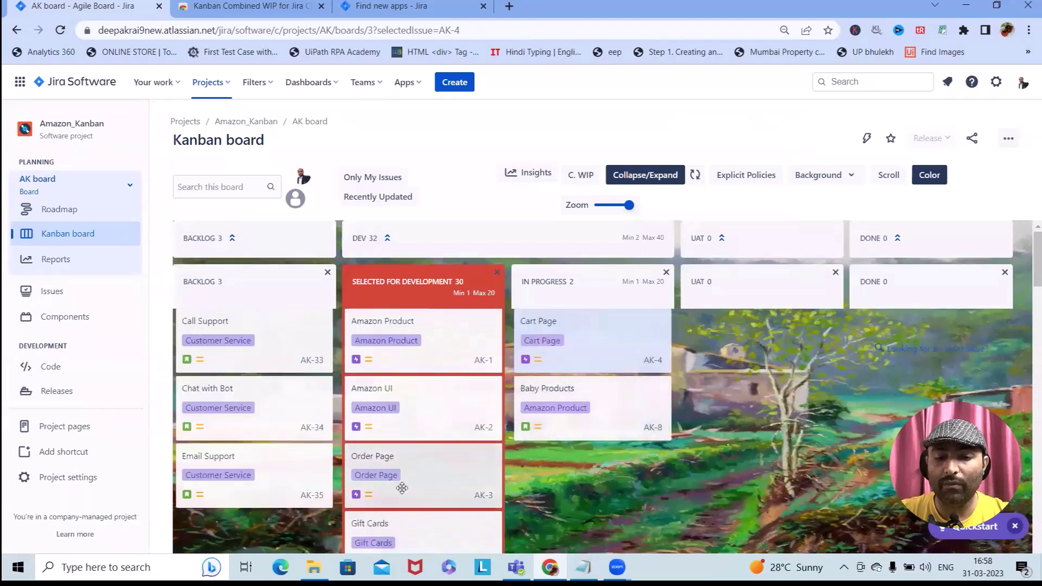
{"action": "left_click_drag", "start_coordinate": [1027, 270], "coordinate": [1028, 332]}
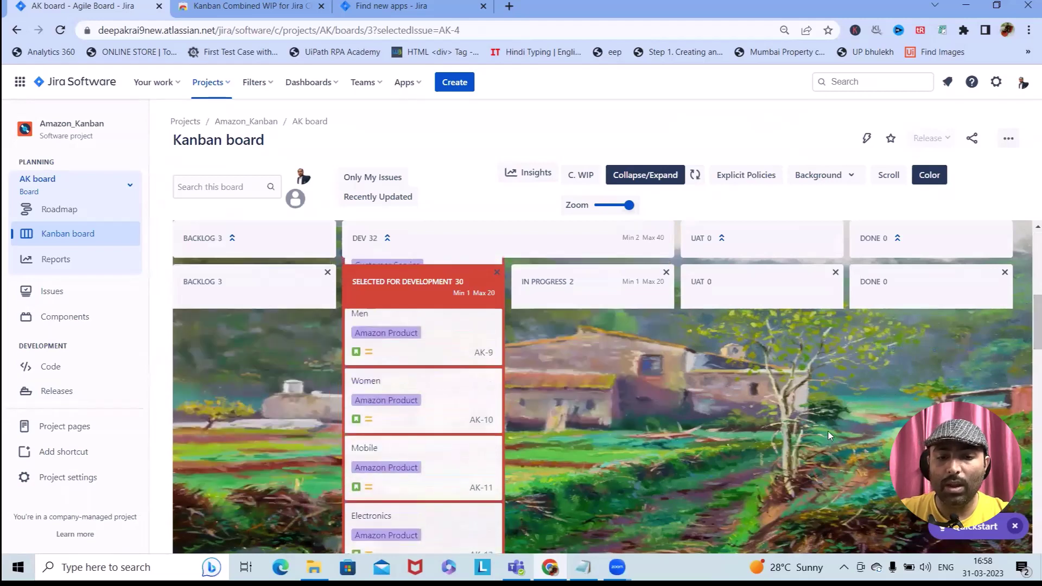
{"action": "left_click_drag", "start_coordinate": [398, 411], "coordinate": [598, 354]}
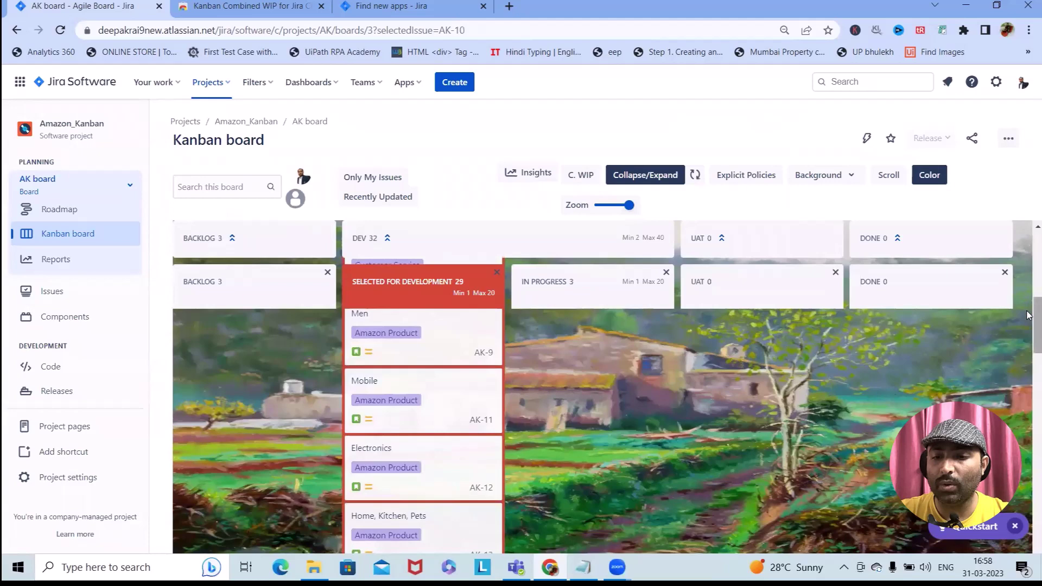
{"action": "left_click_drag", "start_coordinate": [1027, 325], "coordinate": [1027, 228]}
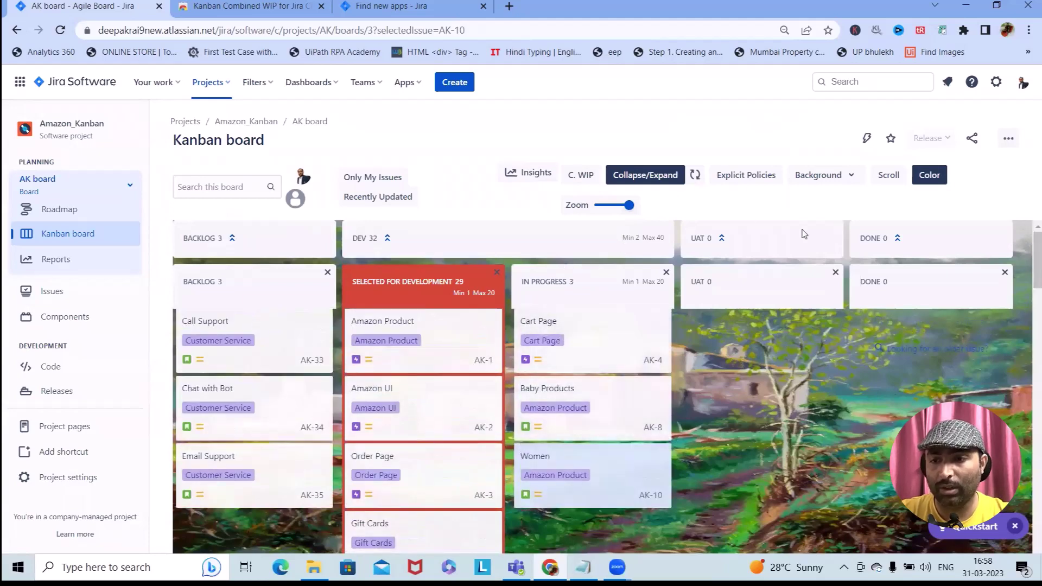
- Try the board's Scroll mode and smaller zoom levels, returning to the normal layout and full zoom
{"action": "left_click", "coordinate": [888, 176]}
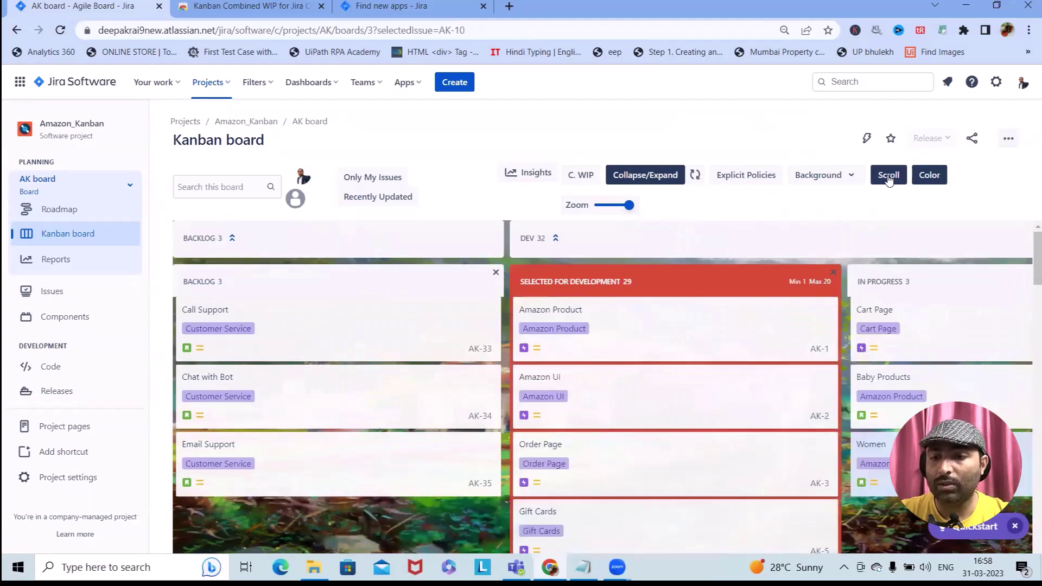
{"action": "left_click", "coordinate": [889, 176]}
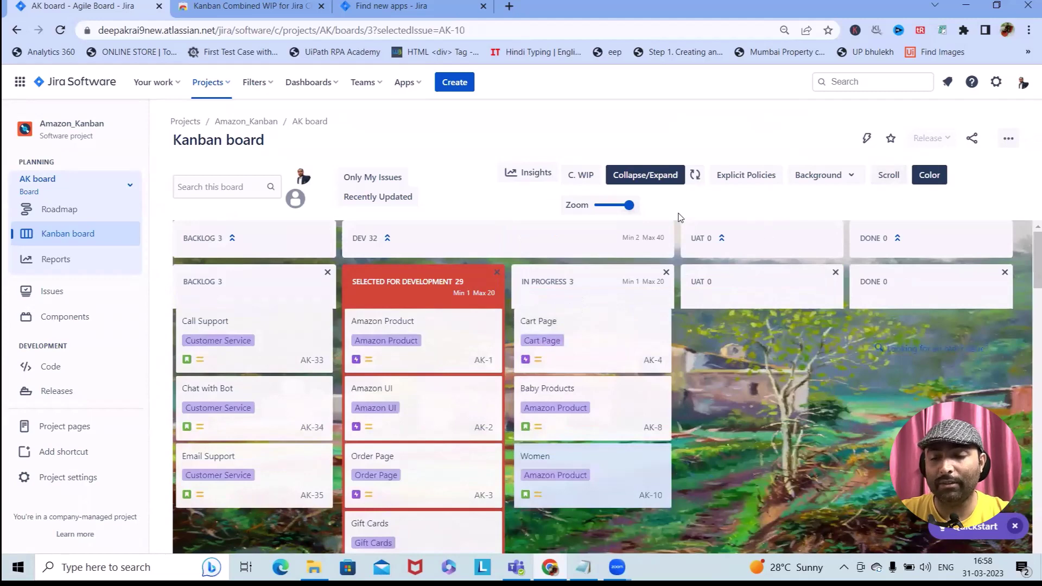
{"action": "left_click", "coordinate": [607, 207]}
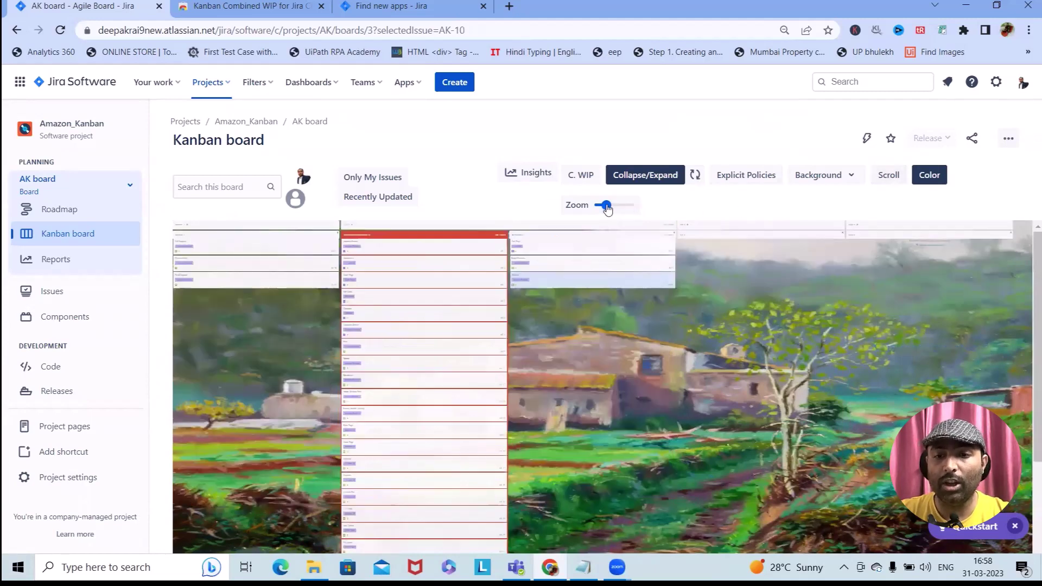
{"action": "left_click", "coordinate": [622, 207]}
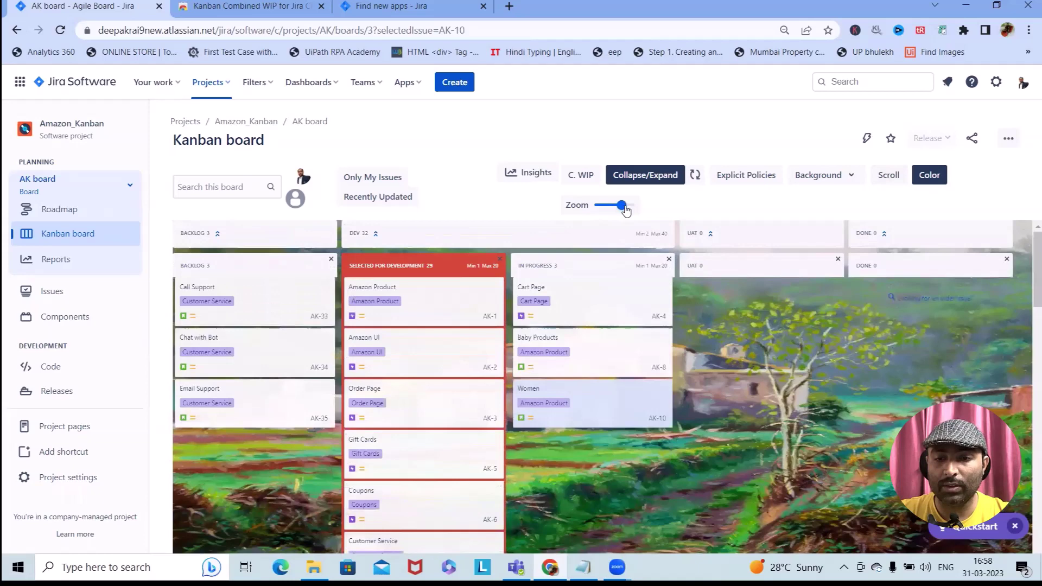
{"action": "left_click", "coordinate": [630, 207]}
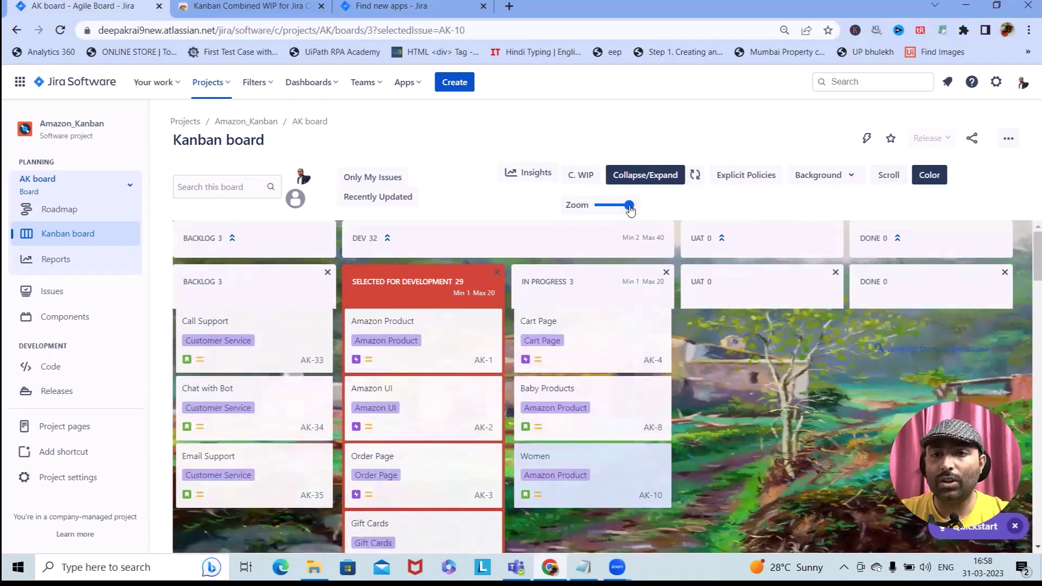
- Disable the personal background image and enable it again to demonstrate the toggle
{"action": "left_click", "coordinate": [851, 185]}
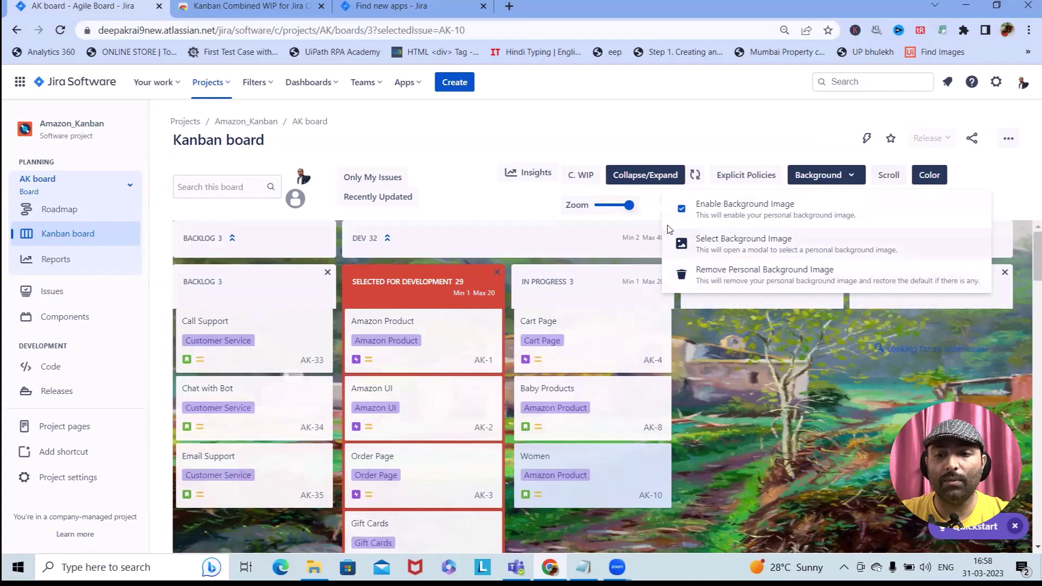
{"action": "left_click", "coordinate": [682, 211]}
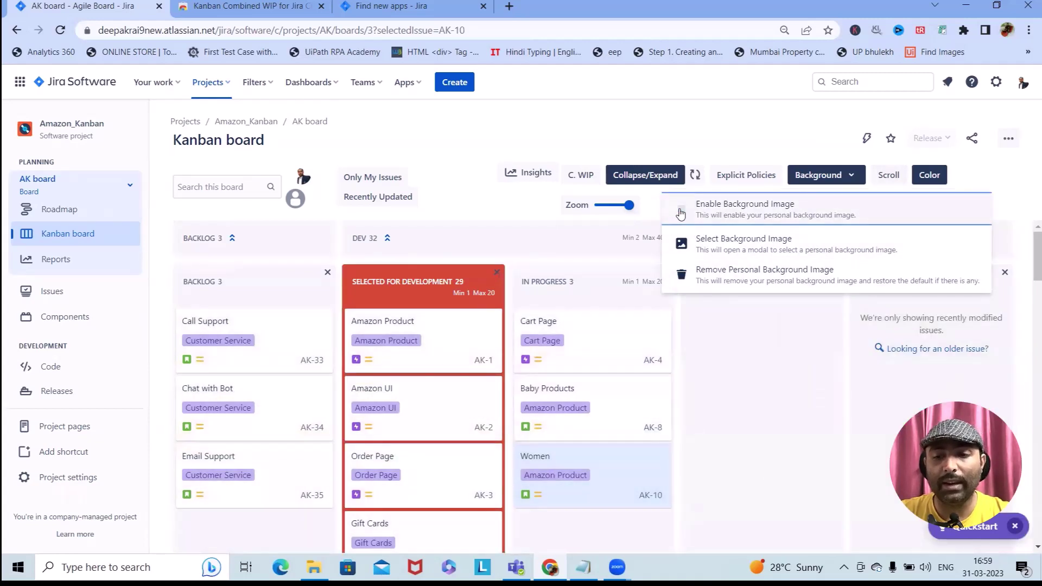
{"action": "left_click", "coordinate": [681, 211]}
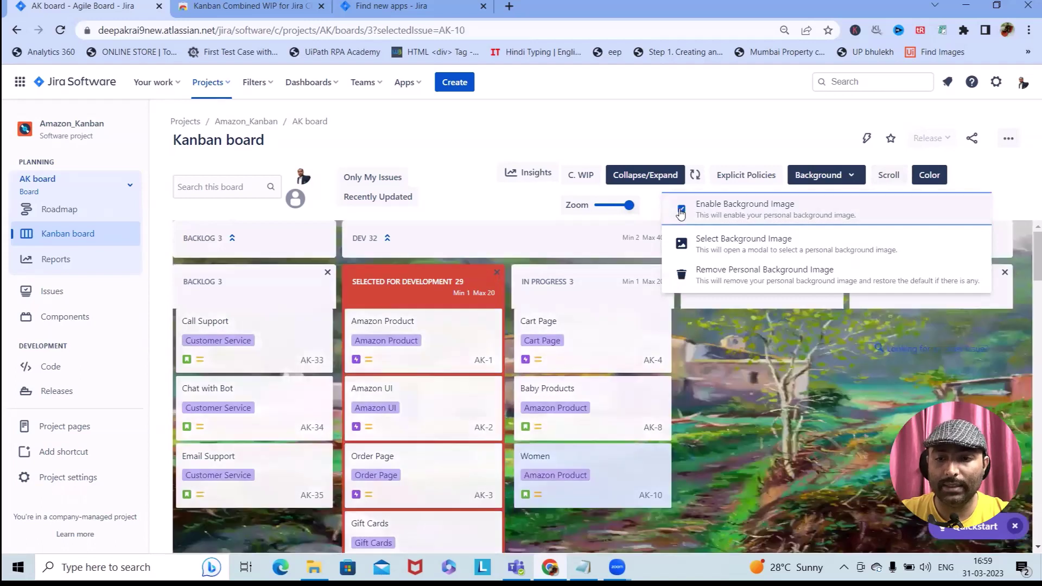
{"action": "left_click", "coordinate": [754, 357]}
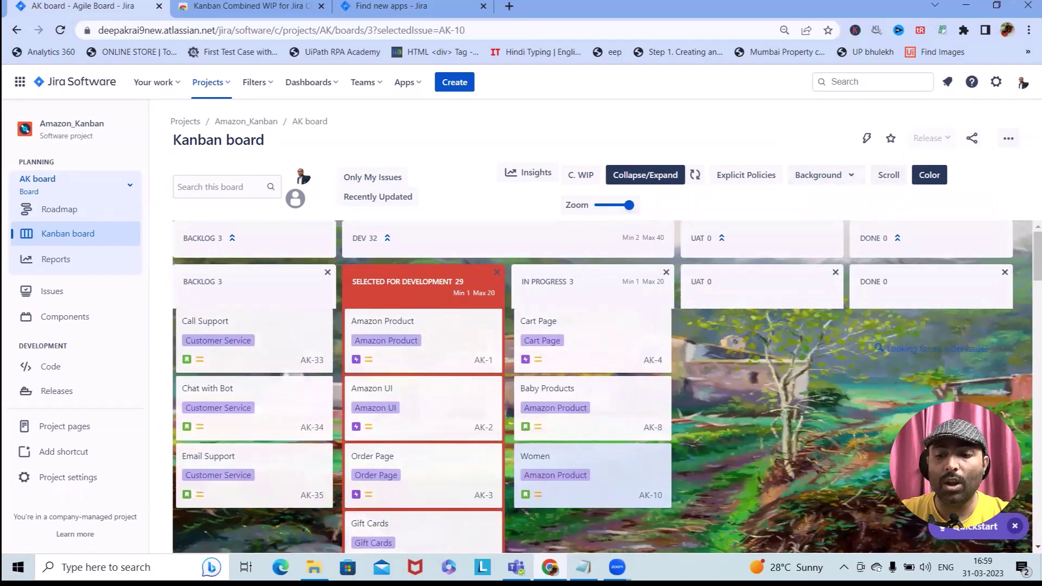
- In the board's swimlane settings, set the Expedite swimlane's WIP limit to 5 and save it
{"action": "left_click_drag", "start_coordinate": [1028, 281], "coordinate": [1027, 239]}
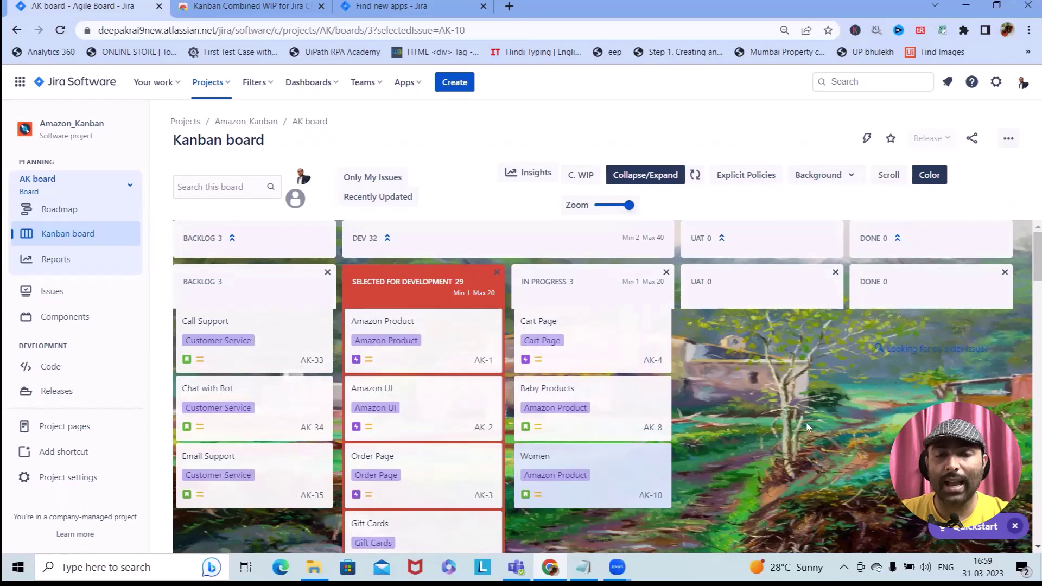
{"action": "left_click", "coordinate": [1008, 138]}
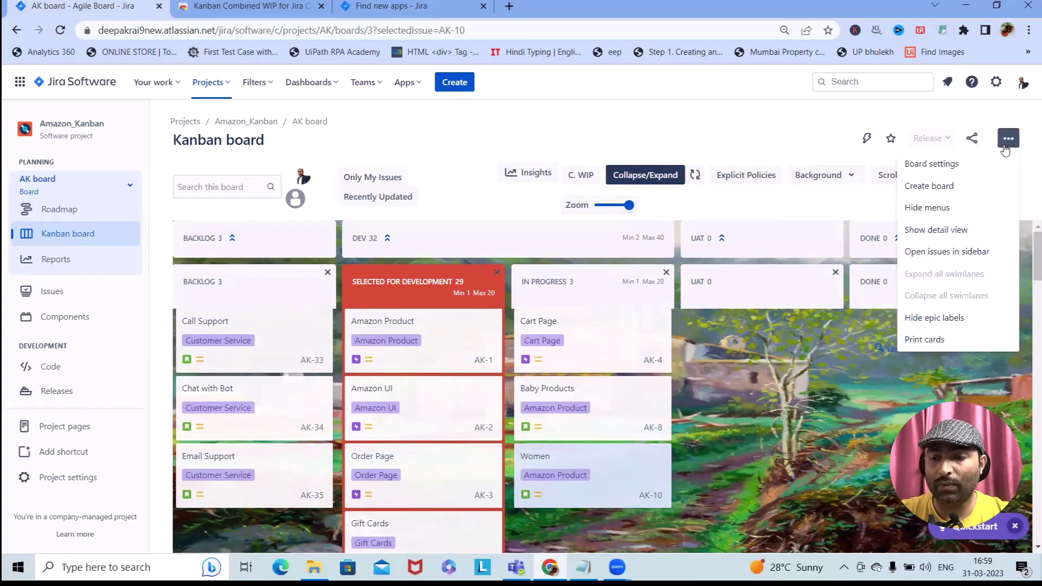
{"action": "left_click", "coordinate": [944, 164]}
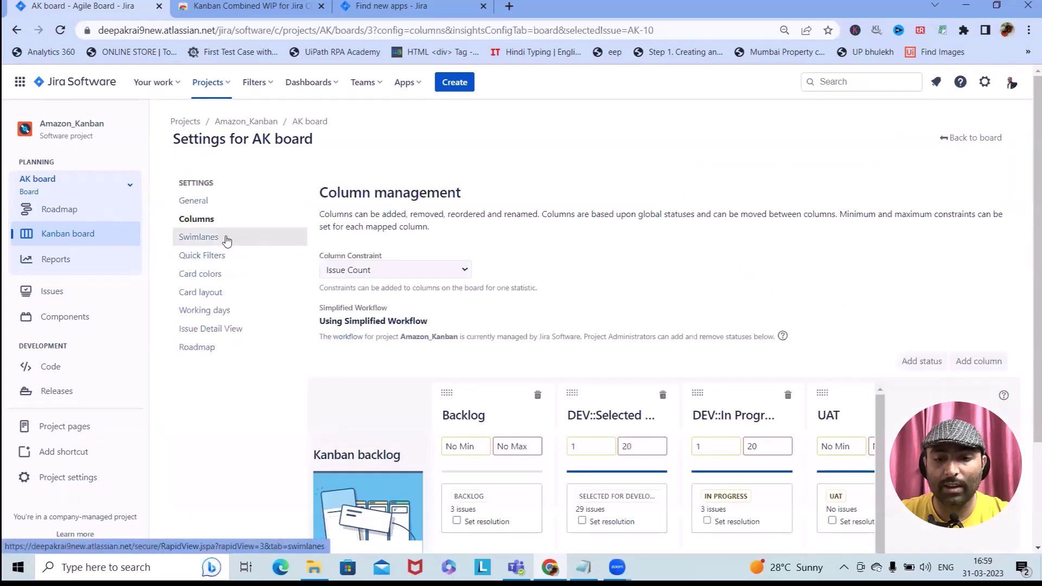
{"action": "left_click", "coordinate": [207, 238]}
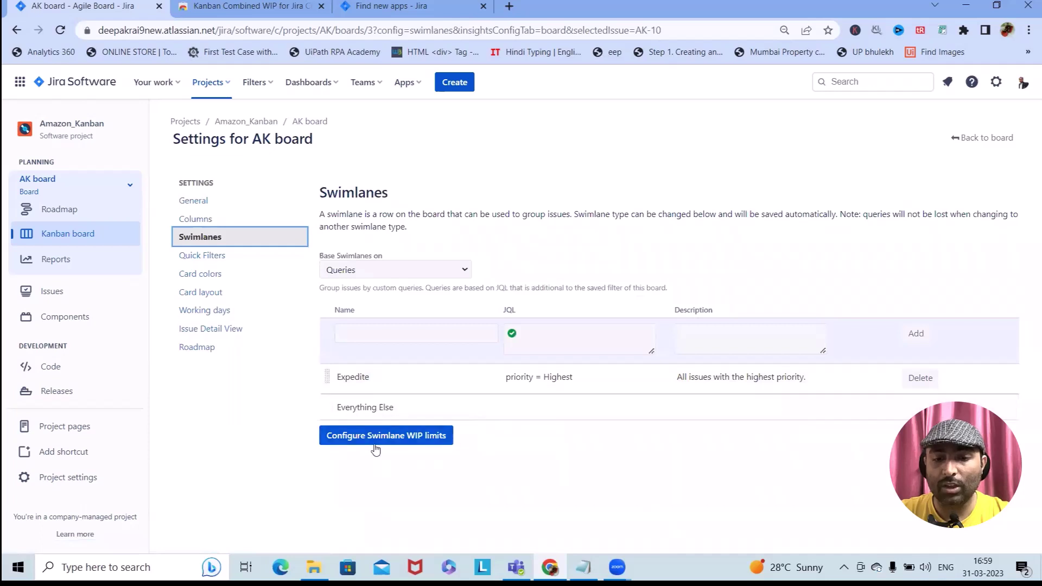
{"action": "left_click", "coordinate": [388, 440]}
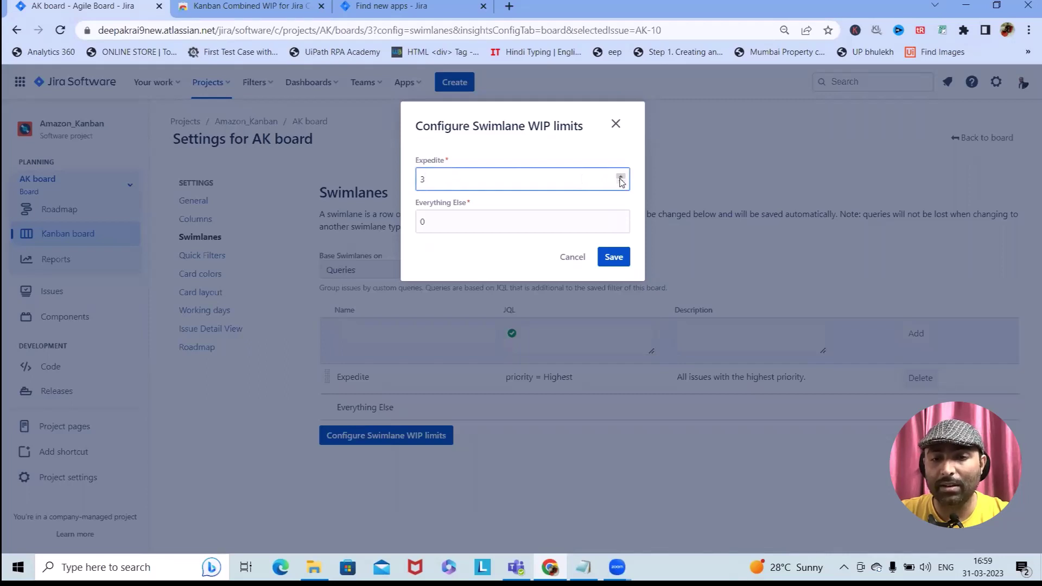
{"action": "left_click", "coordinate": [481, 227]}
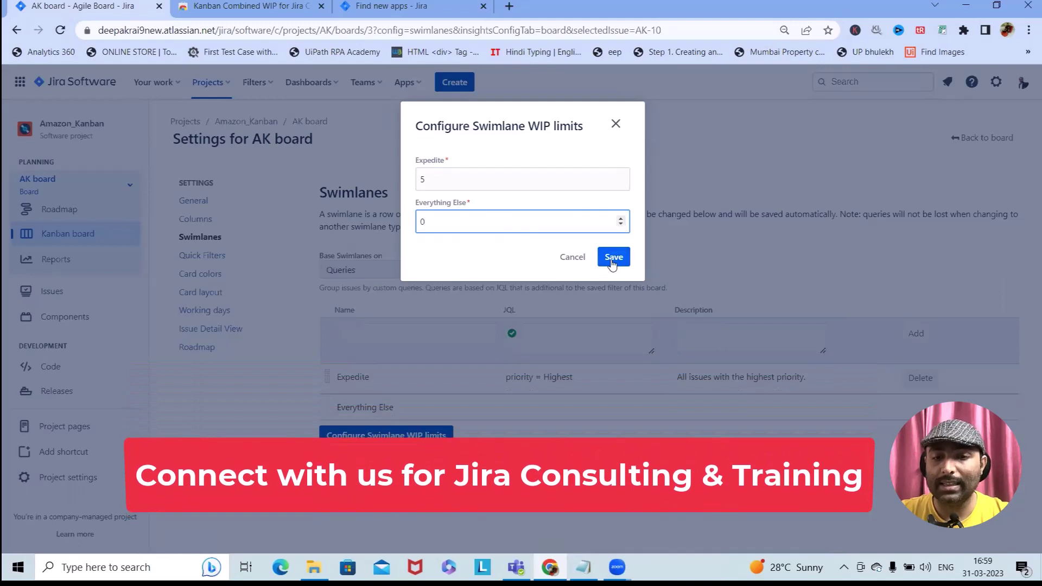
{"action": "left_click", "coordinate": [612, 260]}
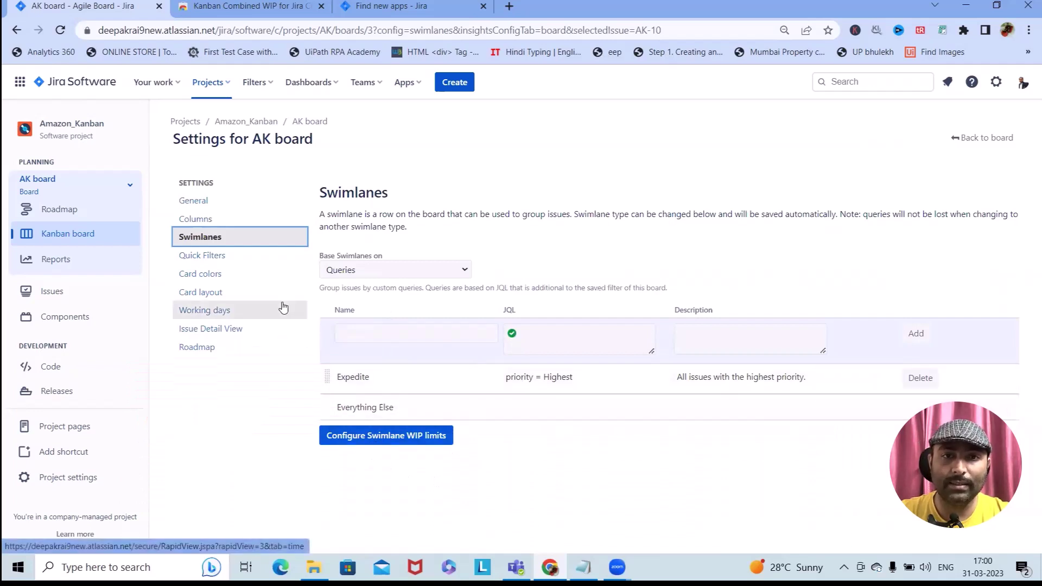
- Return to the Kanban board, look through its cards for the swimlane limit, and reload the page
{"action": "left_click", "coordinate": [977, 135]}
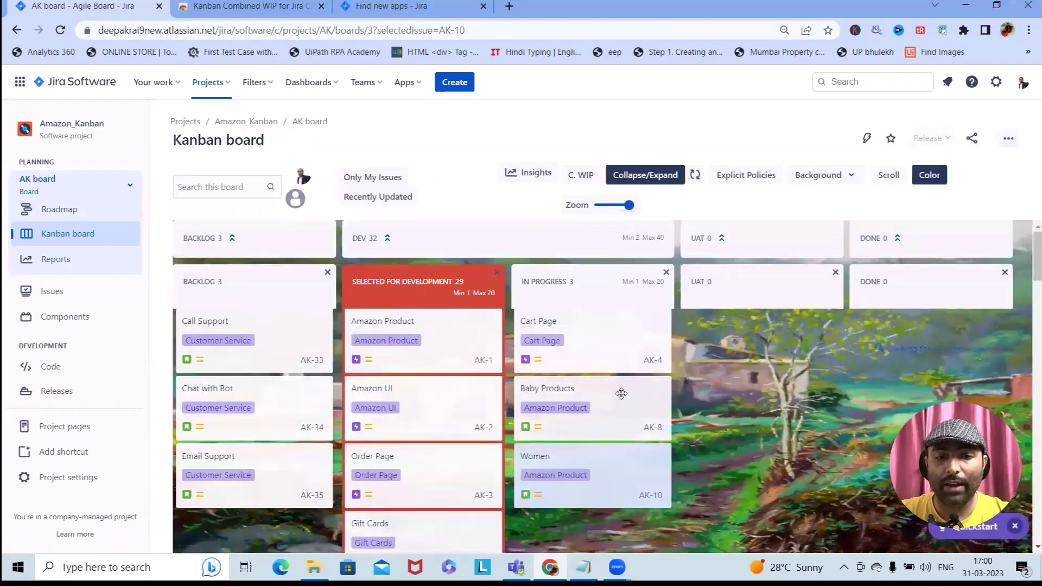
{"action": "scroll", "coordinate": [1027, 286], "scroll_direction": "down", "scroll_amount": 15}
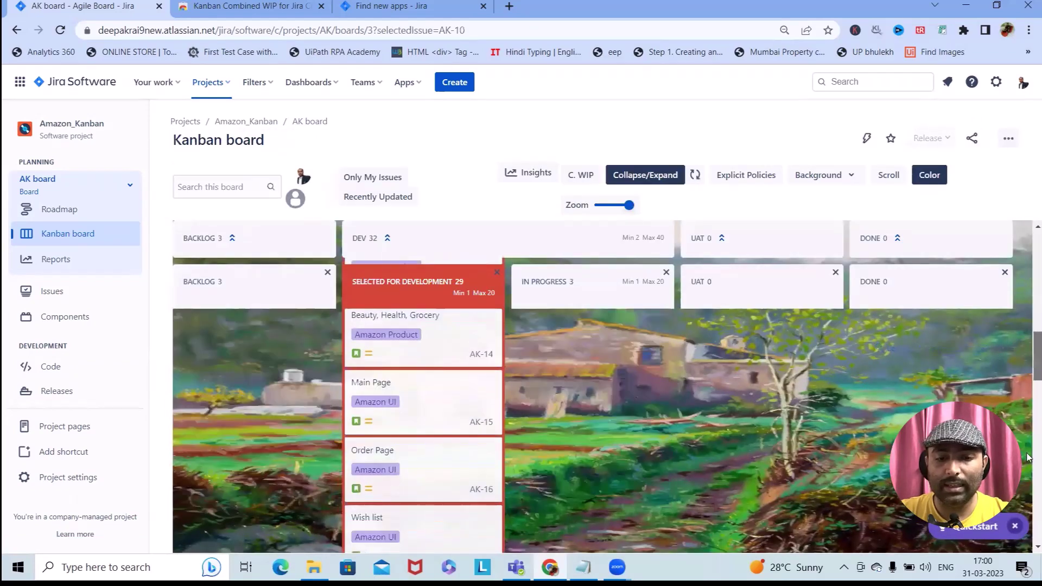
{"action": "scroll", "coordinate": [1026, 356], "scroll_direction": "up", "scroll_amount": 15}
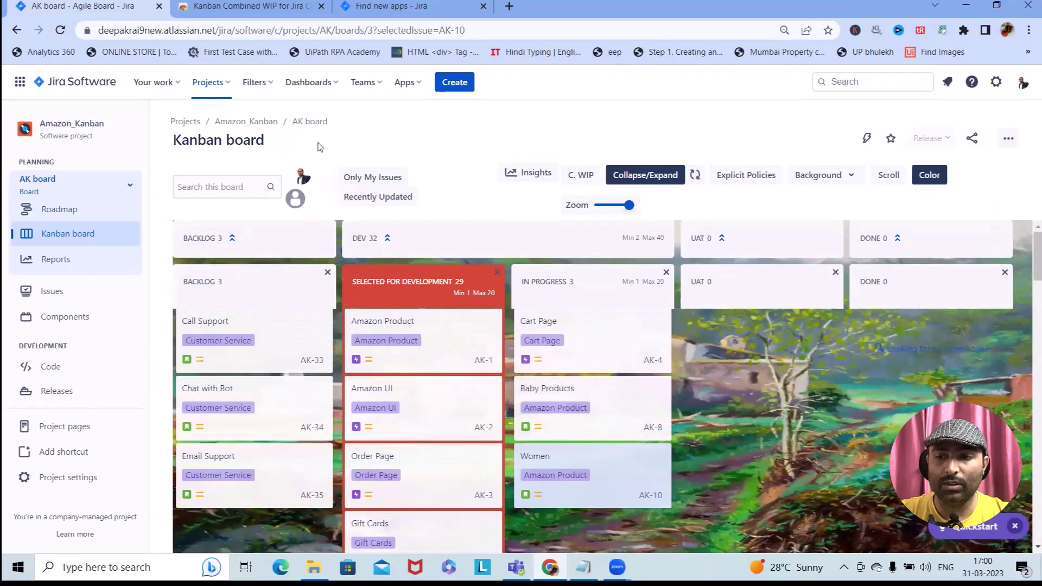
{"action": "left_click", "coordinate": [60, 29]}
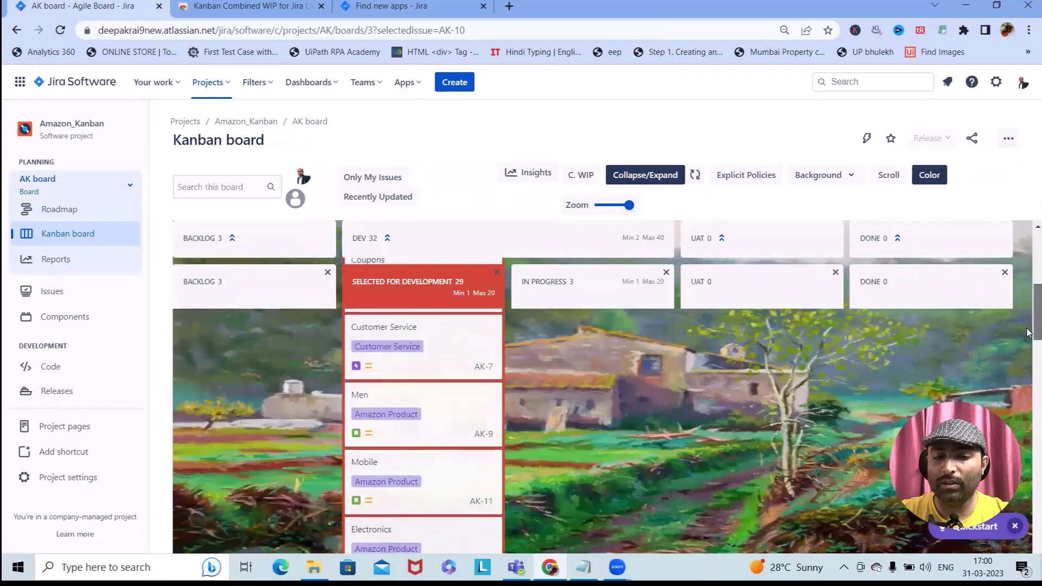
- Move the Men (AK-9) and Mobile (AK-11) cards from Selected for Development to In Progress
{"action": "scroll", "coordinate": [1027, 282], "scroll_direction": "down", "scroll_amount": 1}
{"action": "scroll", "coordinate": [423, 380], "scroll_direction": "down", "scroll_amount": 5}
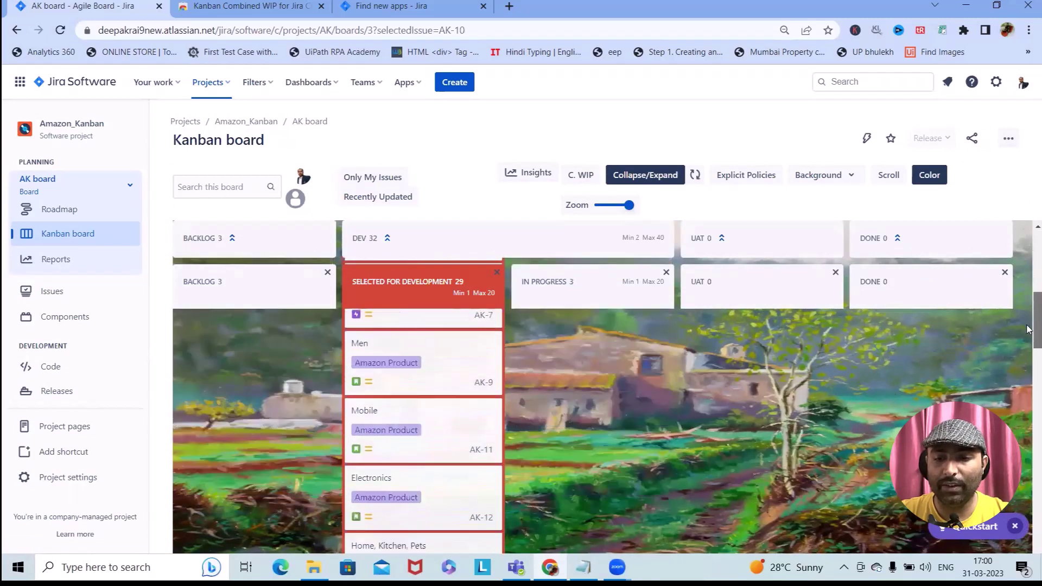
{"action": "left_click_drag", "start_coordinate": [420, 366], "coordinate": [605, 317]}
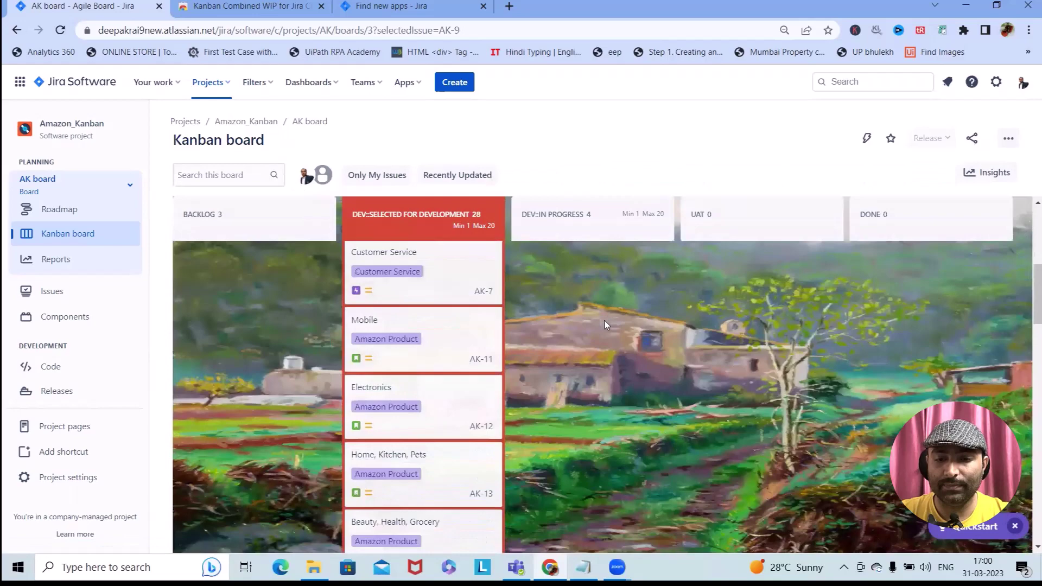
{"action": "left_click_drag", "start_coordinate": [390, 377], "coordinate": [559, 328]}
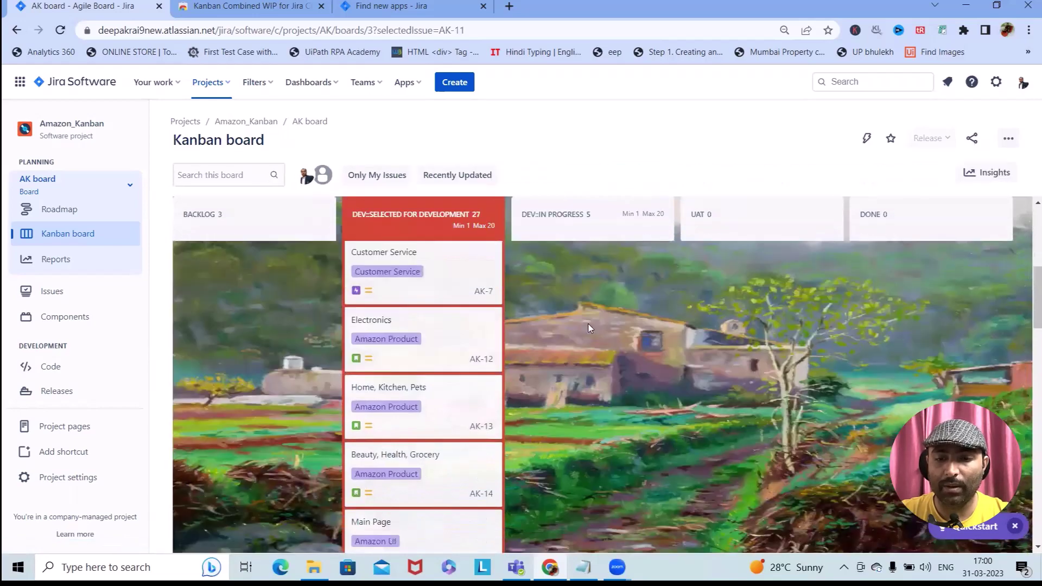
- Move the Electronics card to UAT and distribute further Selected for Development cards among In Progress, UAT and Done
{"action": "left_click_drag", "start_coordinate": [409, 348], "coordinate": [716, 353]}
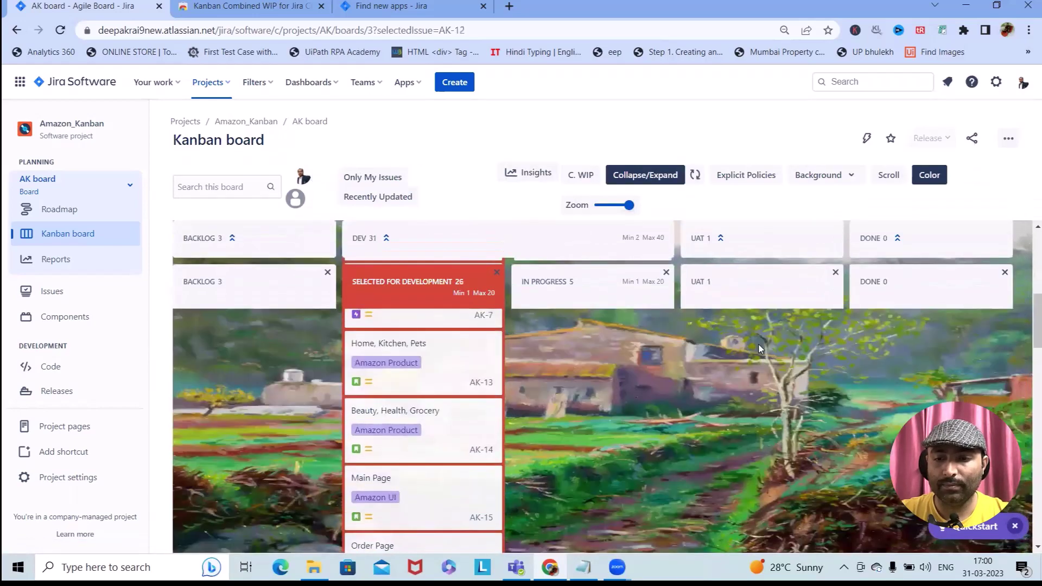
{"action": "left_click_drag", "start_coordinate": [380, 412], "coordinate": [863, 375]}
{"action": "left_click_drag", "start_coordinate": [431, 424], "coordinate": [868, 380]}
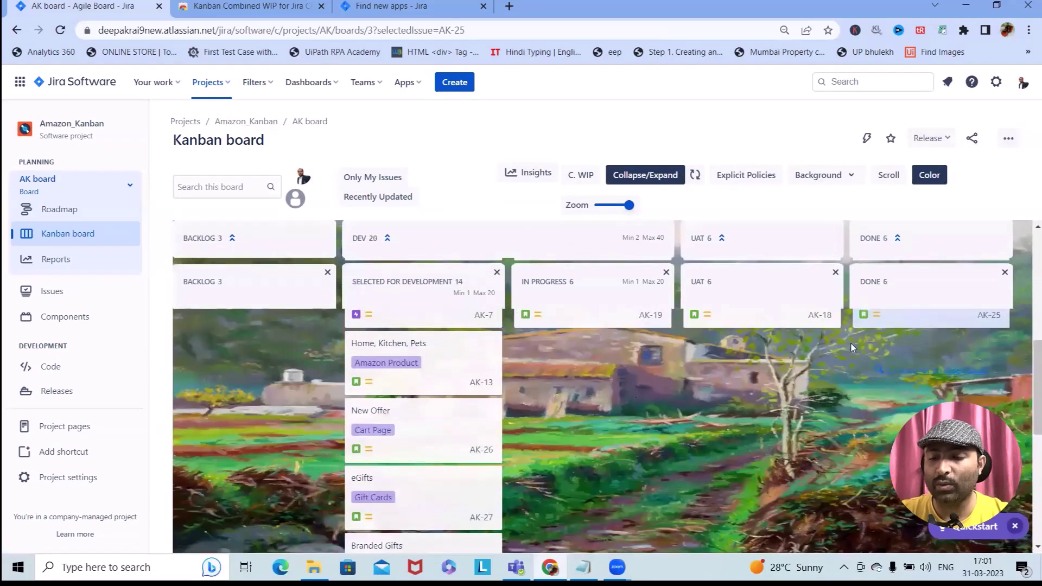
{"action": "left_click_drag", "start_coordinate": [1028, 357], "coordinate": [1027, 214]}
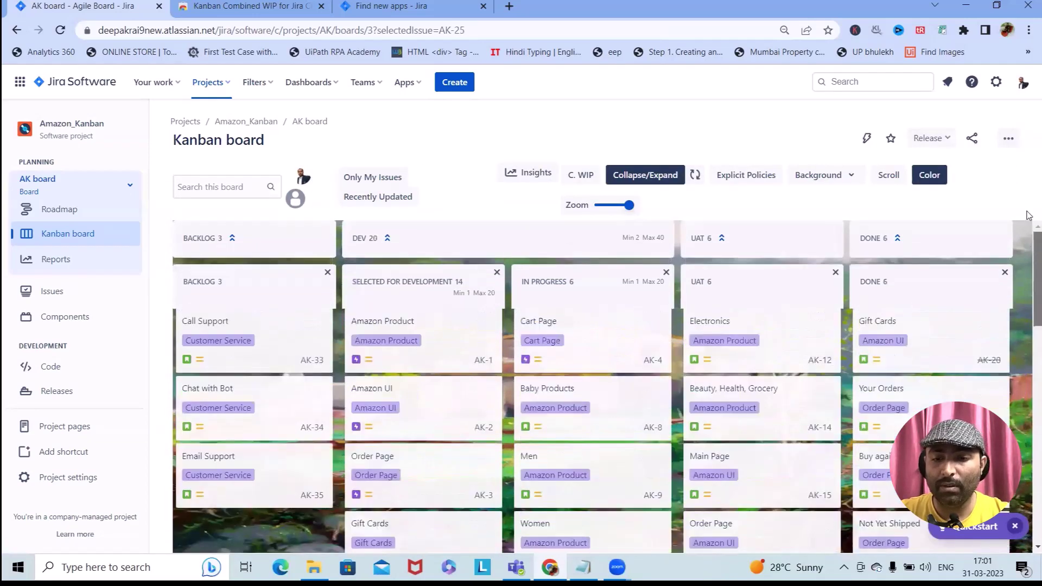
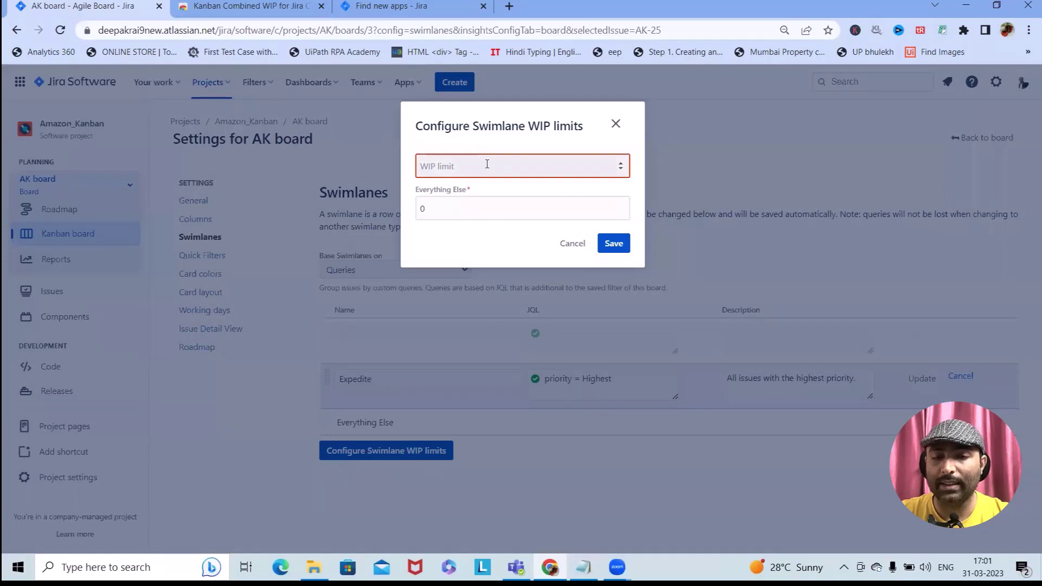
- Check the swimlane WIP limits and the Everything Else swimlane without saving changes, and return to the Kanban board
{"action": "left_click", "coordinate": [488, 164]}
{"action": "left_click", "coordinate": [617, 123]}
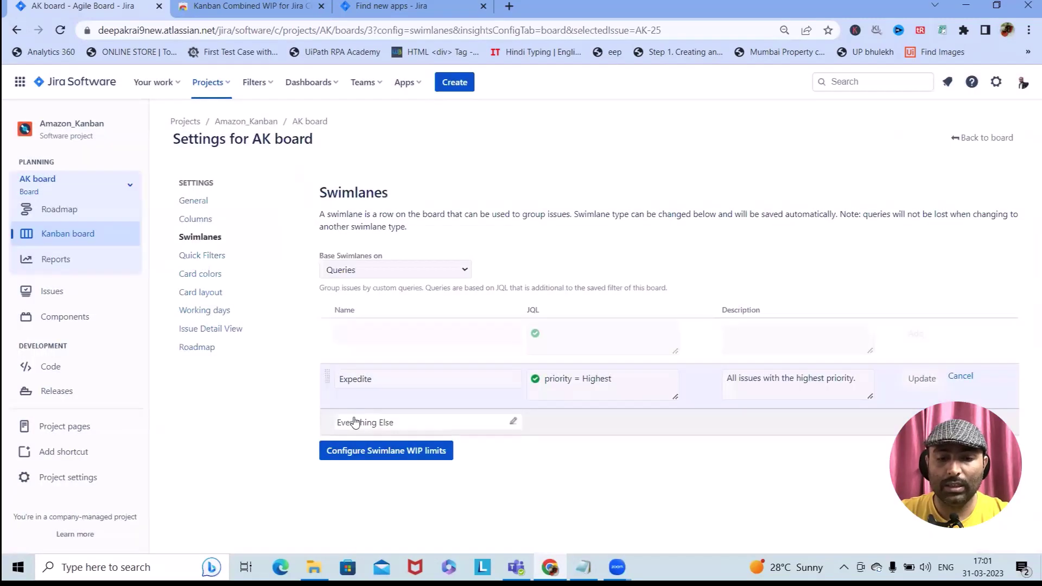
{"action": "left_click", "coordinate": [349, 424]}
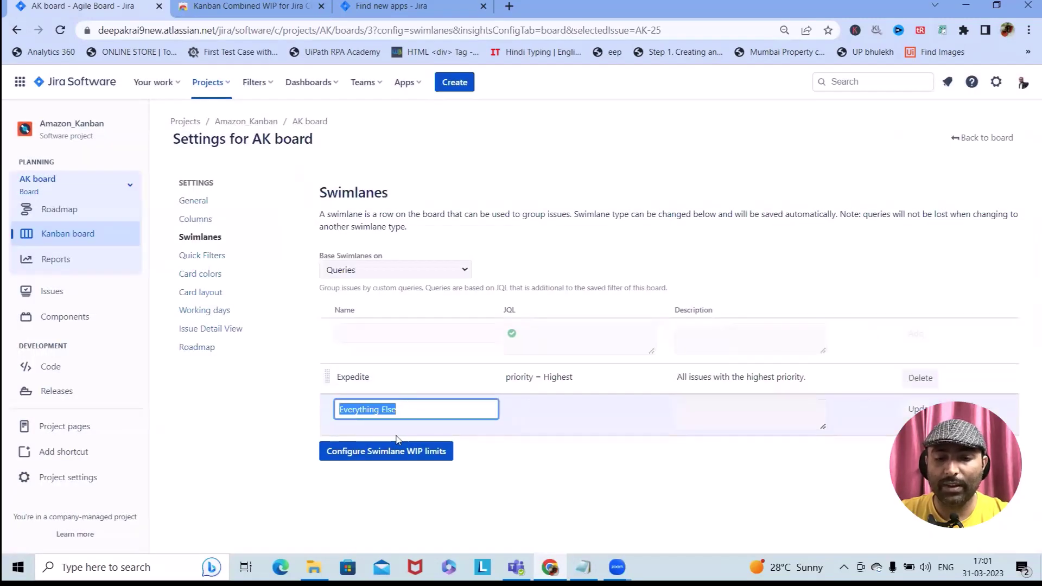
{"action": "left_click", "coordinate": [1003, 139]}
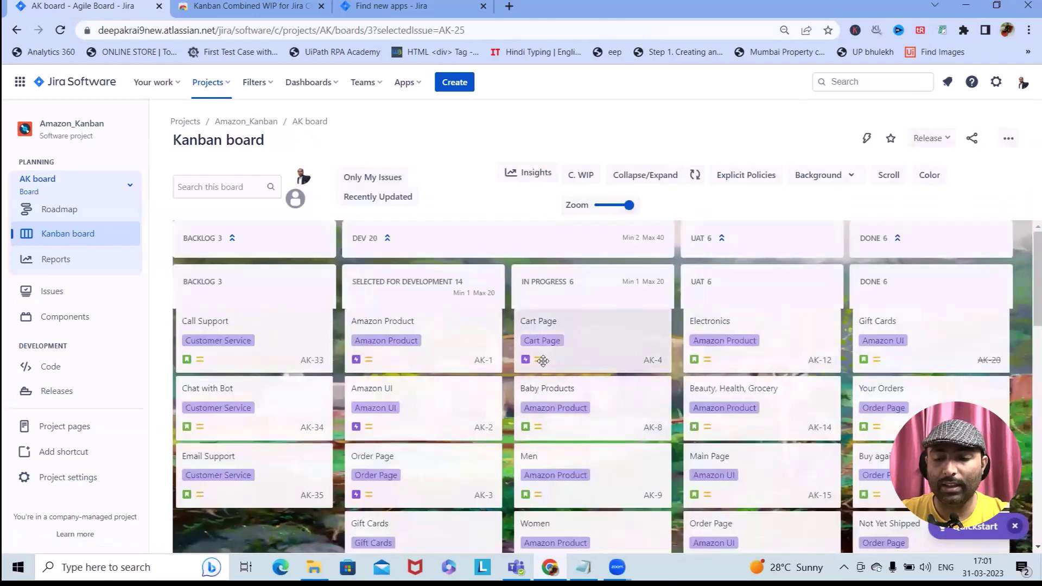
- Open the Call Support card in Backlog, set its priority to Highest and close it
{"action": "left_click", "coordinate": [270, 344]}
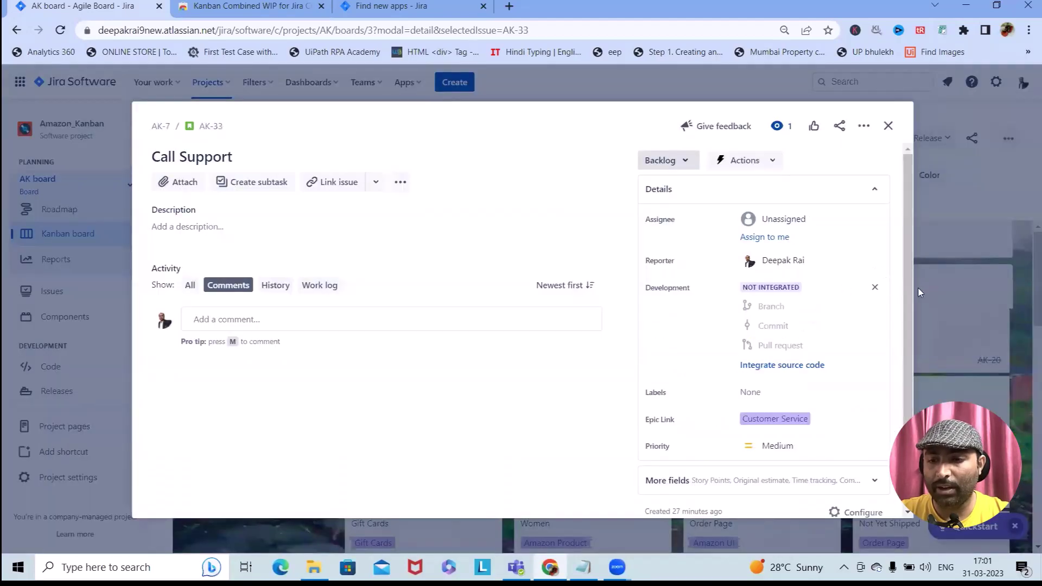
{"action": "scroll", "coordinate": [803, 401], "scroll_direction": "down", "scroll_amount": 1}
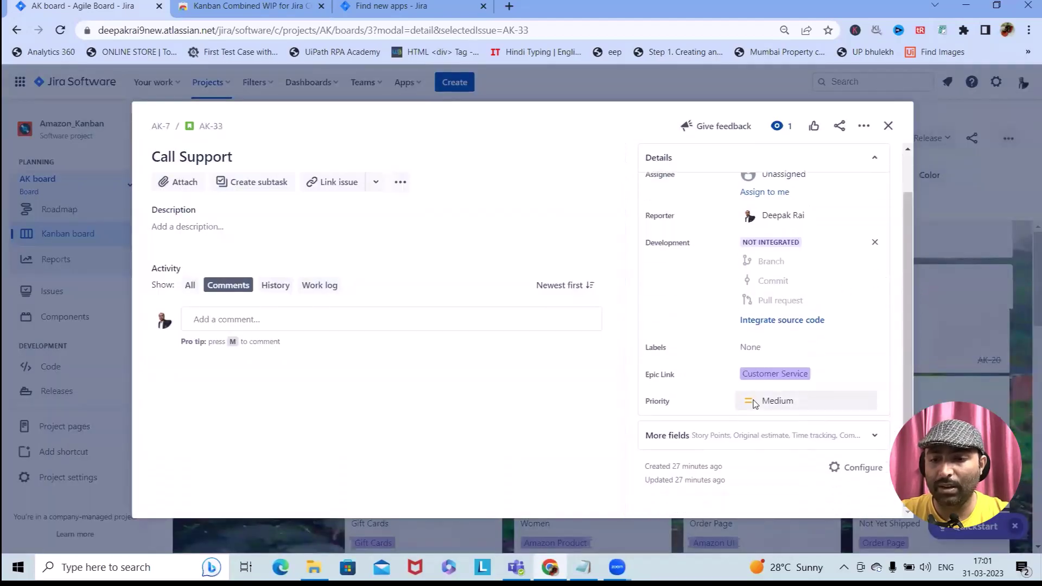
{"action": "left_click", "coordinate": [754, 404]}
{"action": "left_click", "coordinate": [782, 433]}
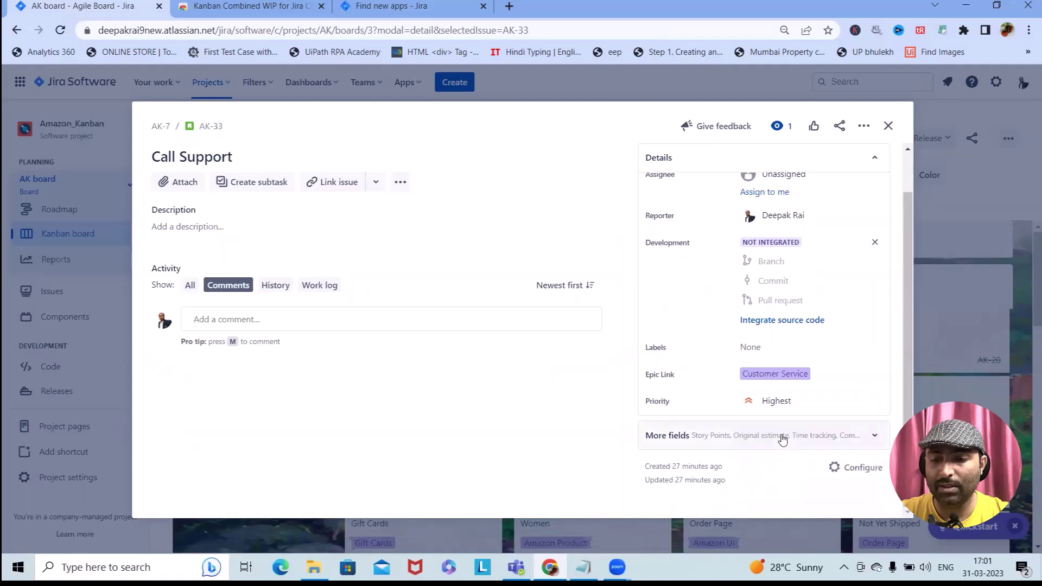
{"action": "left_click", "coordinate": [888, 126]}
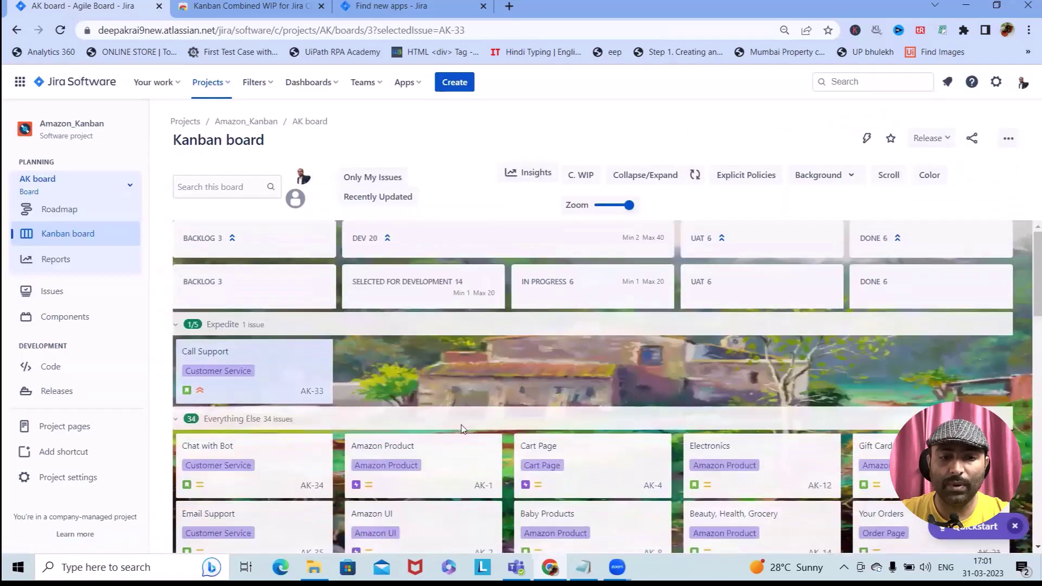
- Set the priority of the Amazon Product card in Selected for Development to Highest and close the card
{"action": "left_click", "coordinate": [439, 474]}
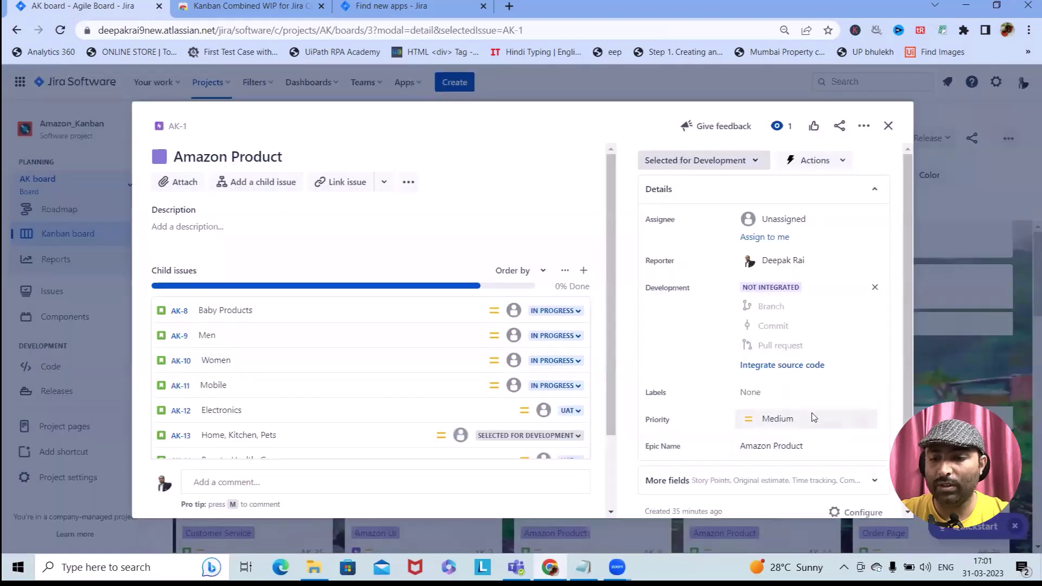
{"action": "left_click", "coordinate": [814, 418]}
{"action": "left_click", "coordinate": [771, 449]}
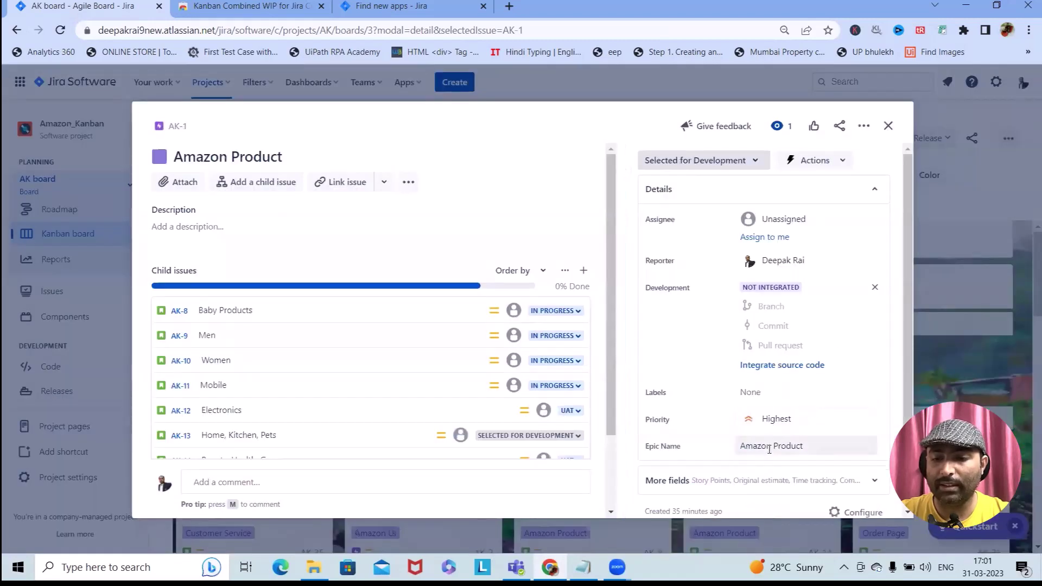
{"action": "left_click", "coordinate": [888, 126]}
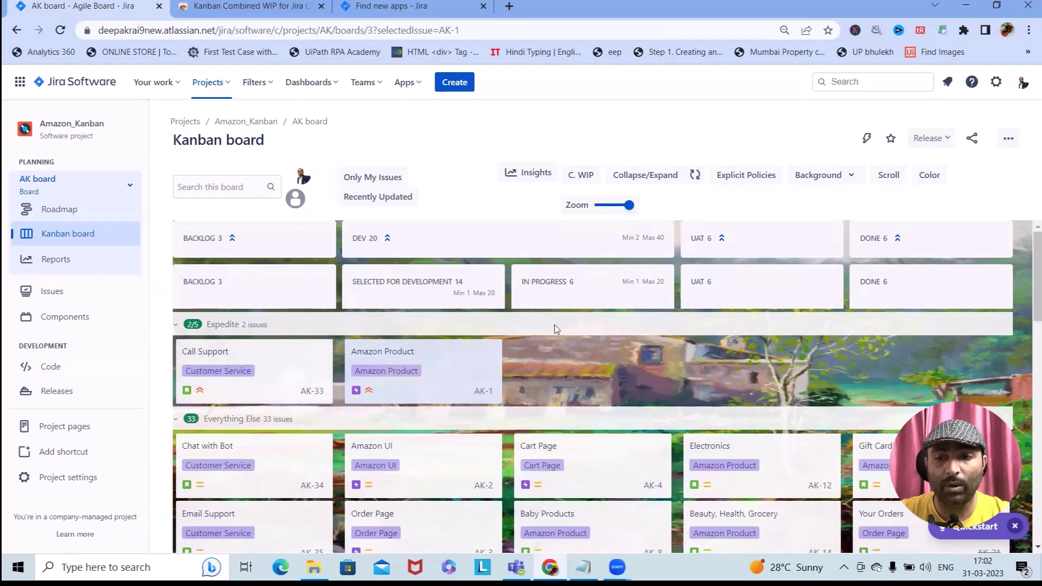
- Turn on the board's Color option and look through the cards in both swimlanes
{"action": "left_click", "coordinate": [928, 176]}
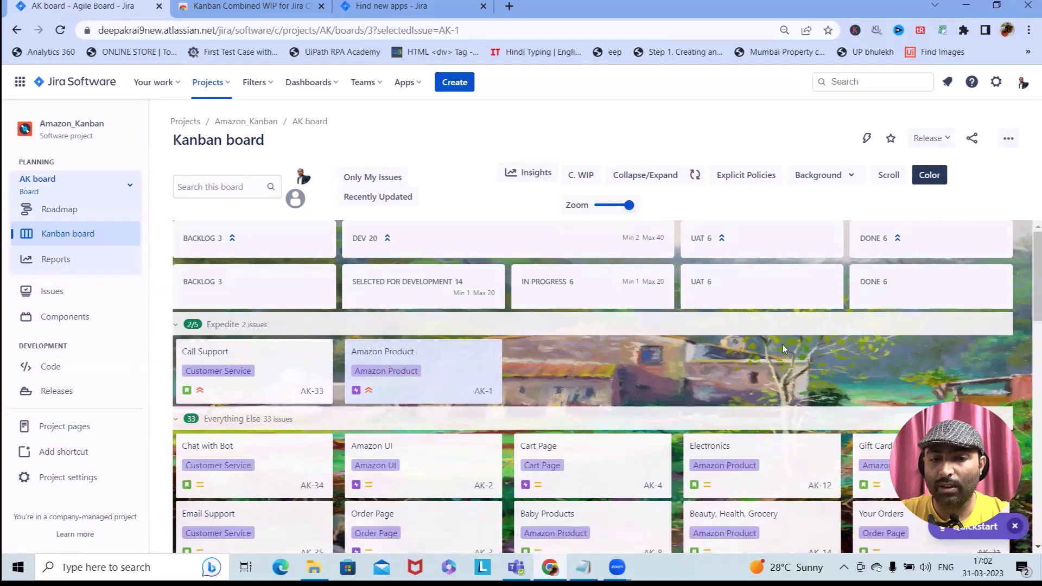
{"action": "right_click", "coordinate": [589, 290]}
{"action": "left_click", "coordinate": [470, 393]}
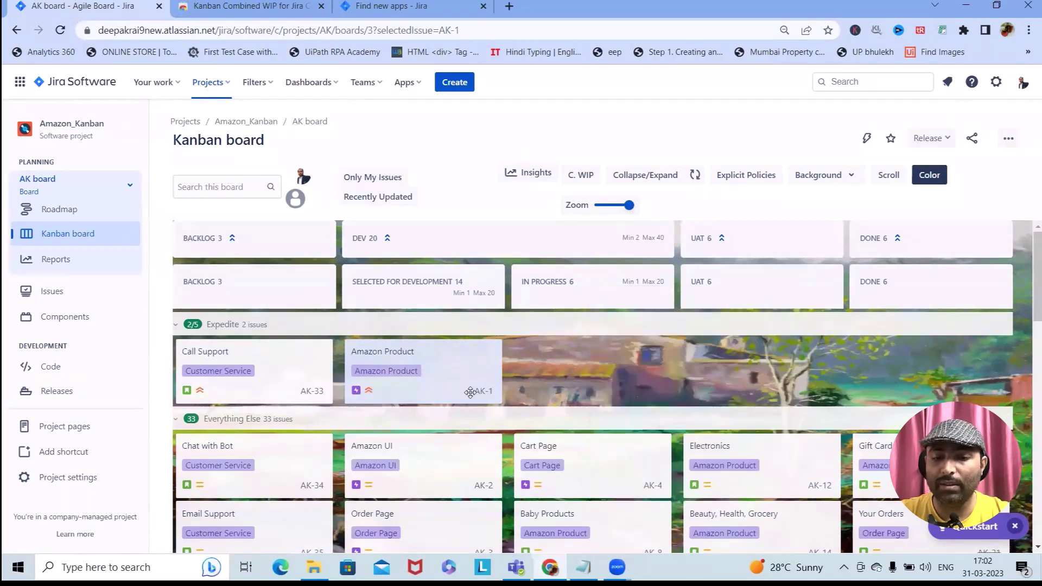
{"action": "scroll", "coordinate": [1029, 239], "scroll_direction": "down", "scroll_amount": 10}
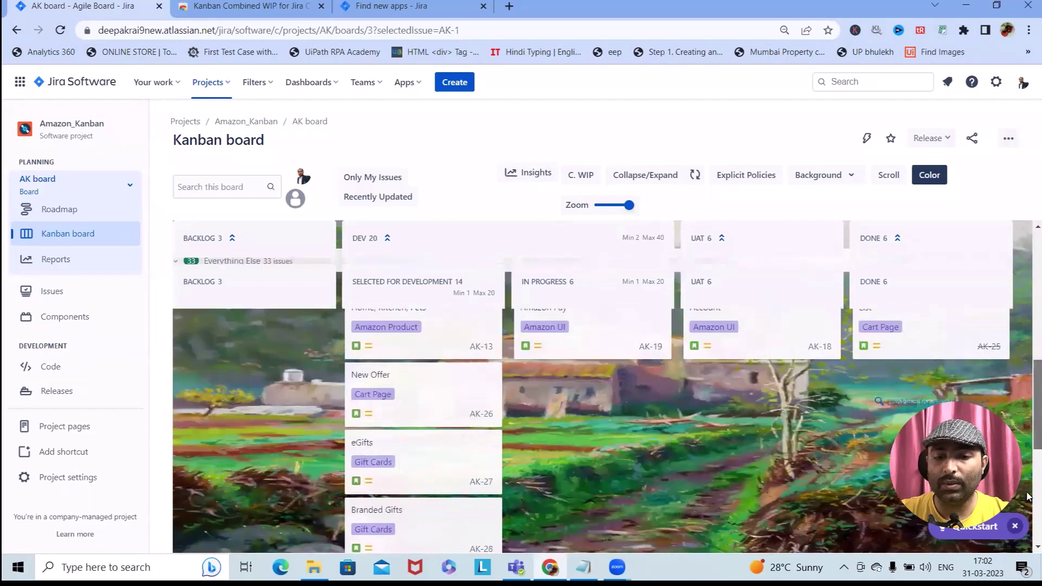
{"action": "scroll", "coordinate": [708, 281], "scroll_direction": "up", "scroll_amount": 10}
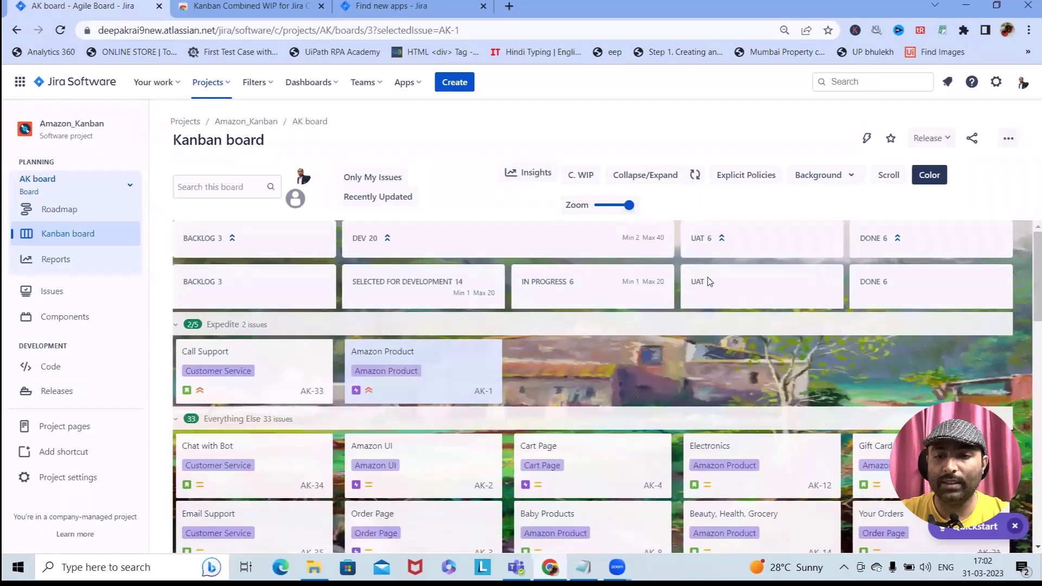
- Try the Collapse/Expand option on the columns, switch it off again and leave the combined WIP limits enabled
{"action": "left_click", "coordinate": [579, 176]}
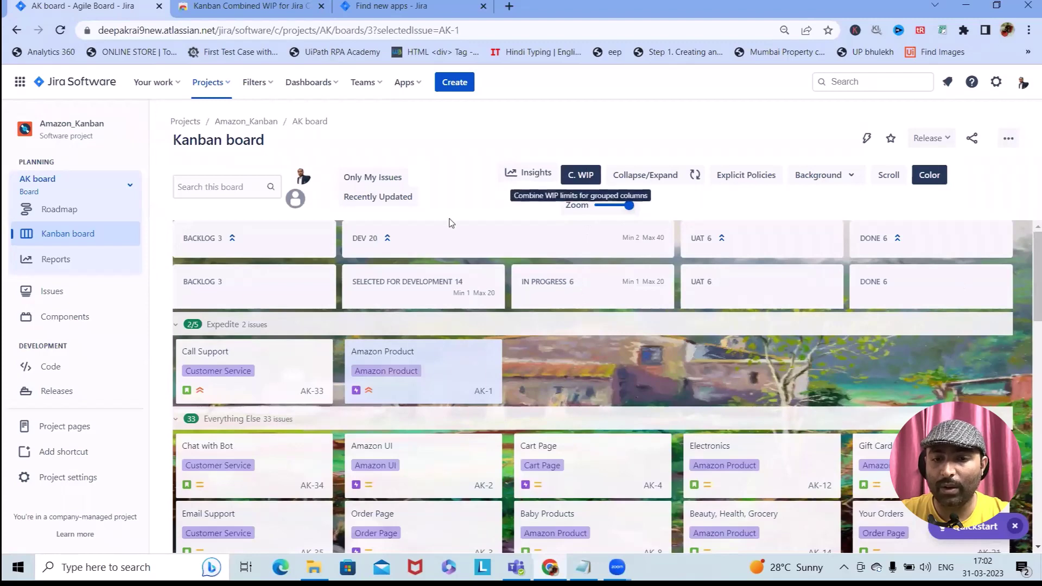
{"action": "left_click", "coordinate": [645, 184]}
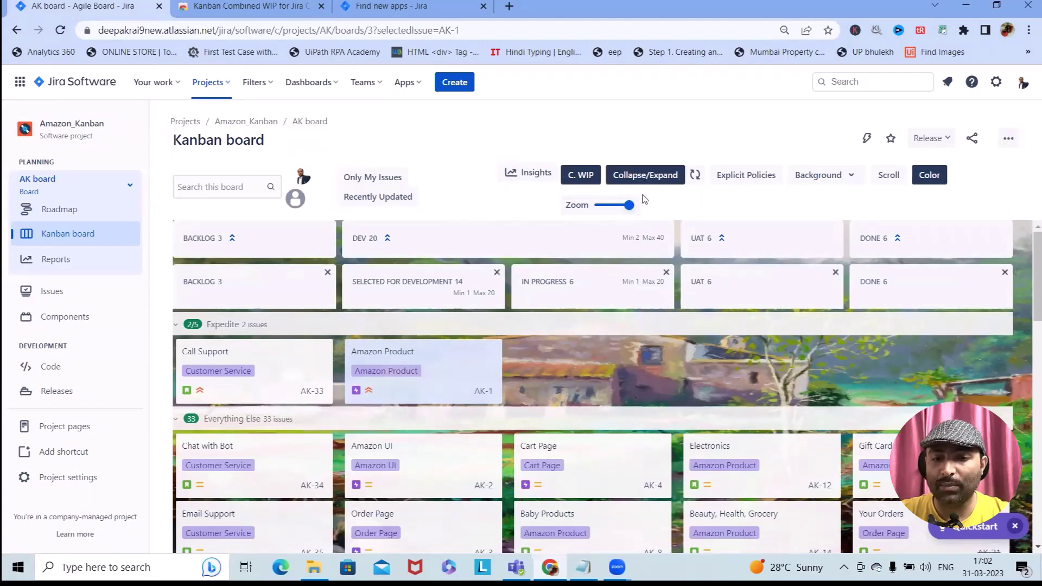
{"action": "left_click", "coordinate": [586, 184]}
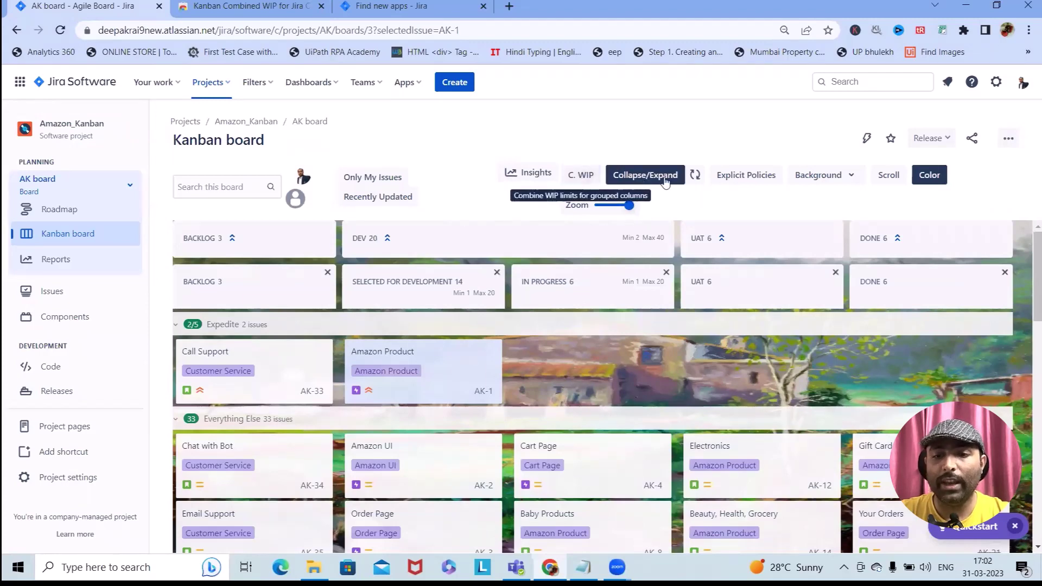
{"action": "left_click", "coordinate": [682, 176]}
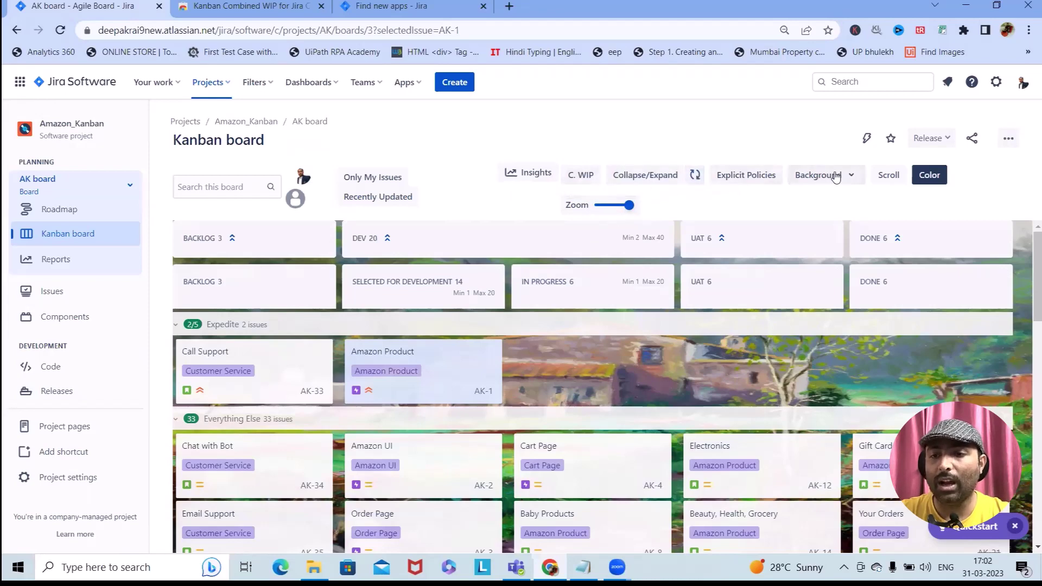
{"action": "left_click", "coordinate": [933, 139]}
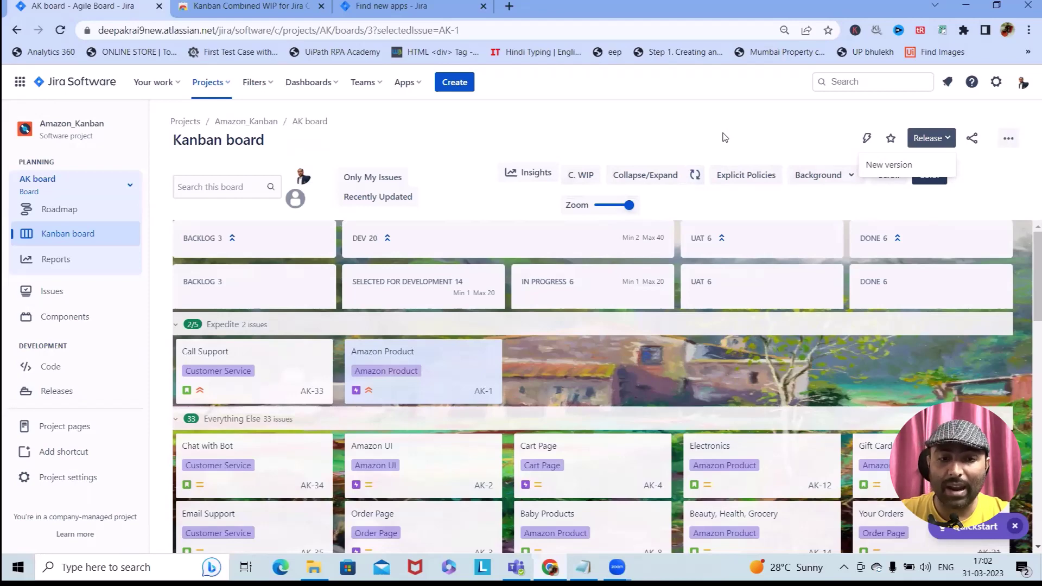
{"action": "left_click", "coordinate": [581, 174]}
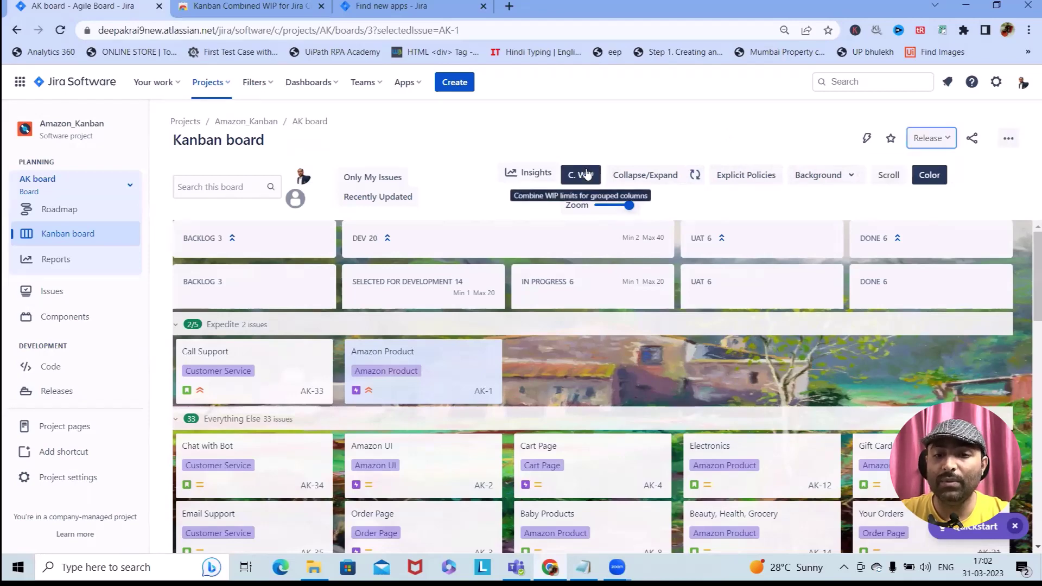
- Delete the Expedite swimlane in the board's swimlane settings and return to the Kanban board
{"action": "left_click", "coordinate": [1007, 139]}
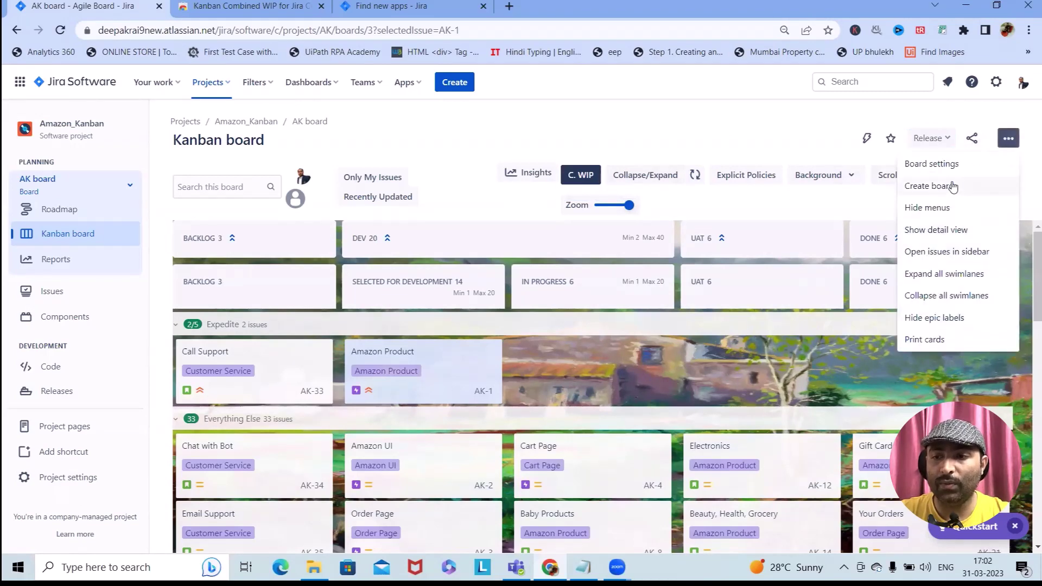
{"action": "left_click", "coordinate": [956, 163]}
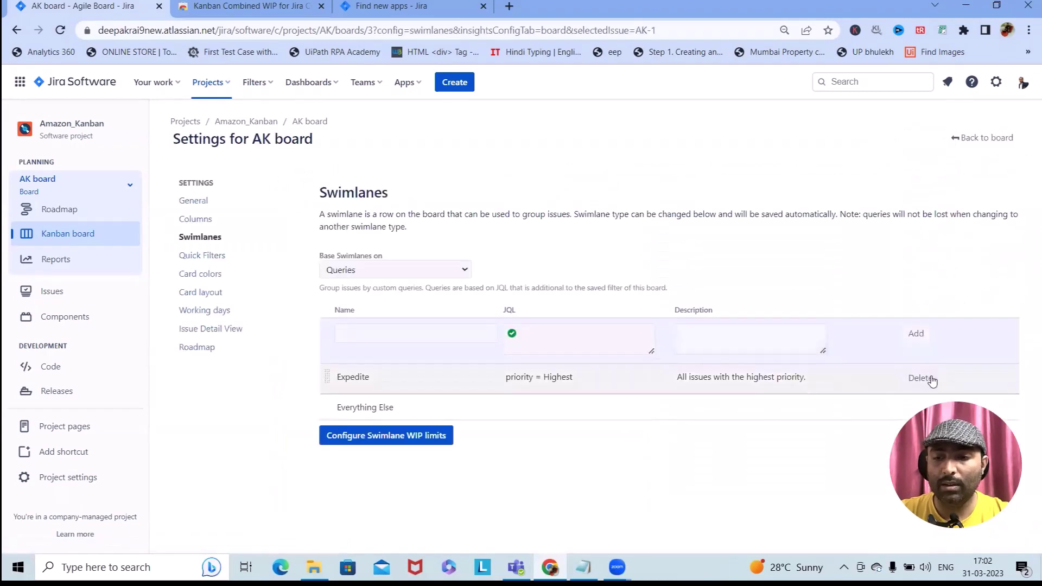
{"action": "left_click", "coordinate": [920, 377]}
{"action": "left_click", "coordinate": [605, 367]}
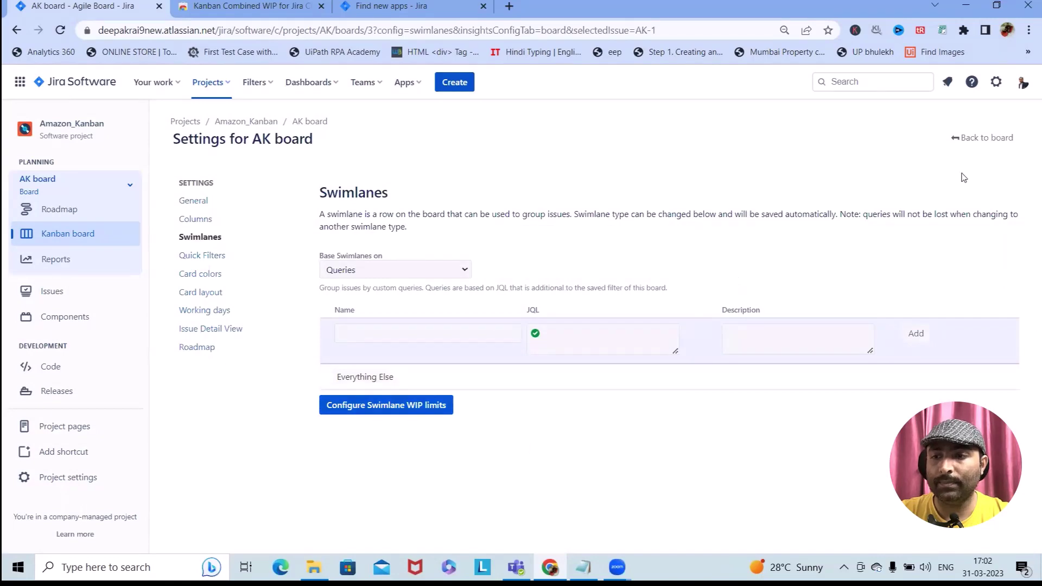
{"action": "left_click", "coordinate": [971, 143]}
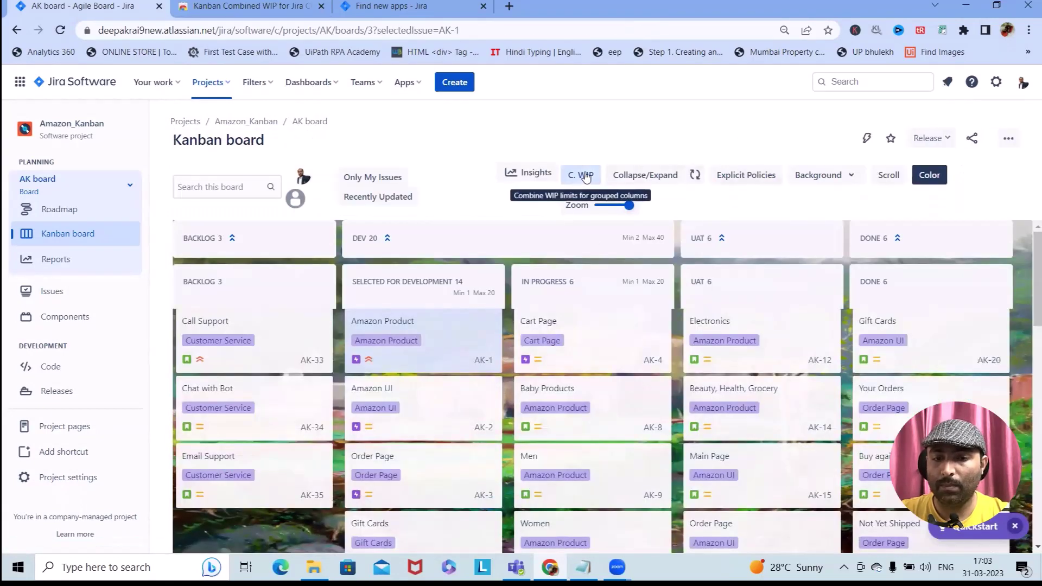
- Re-enable the combined WIP limits, switch the Scroll layout on and off again, and look over the columns
{"action": "left_click", "coordinate": [585, 177]}
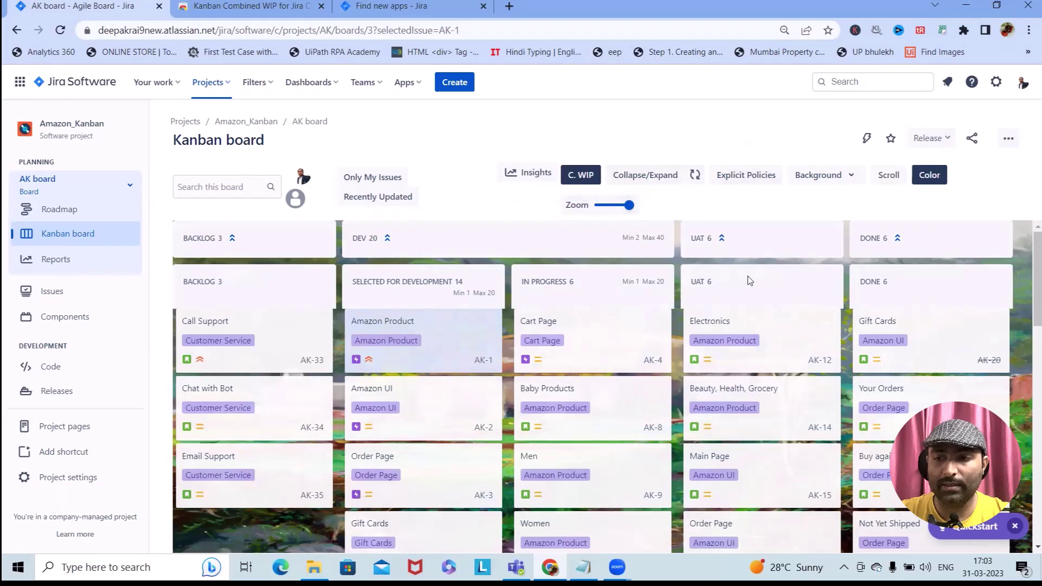
{"action": "left_click", "coordinate": [887, 174]}
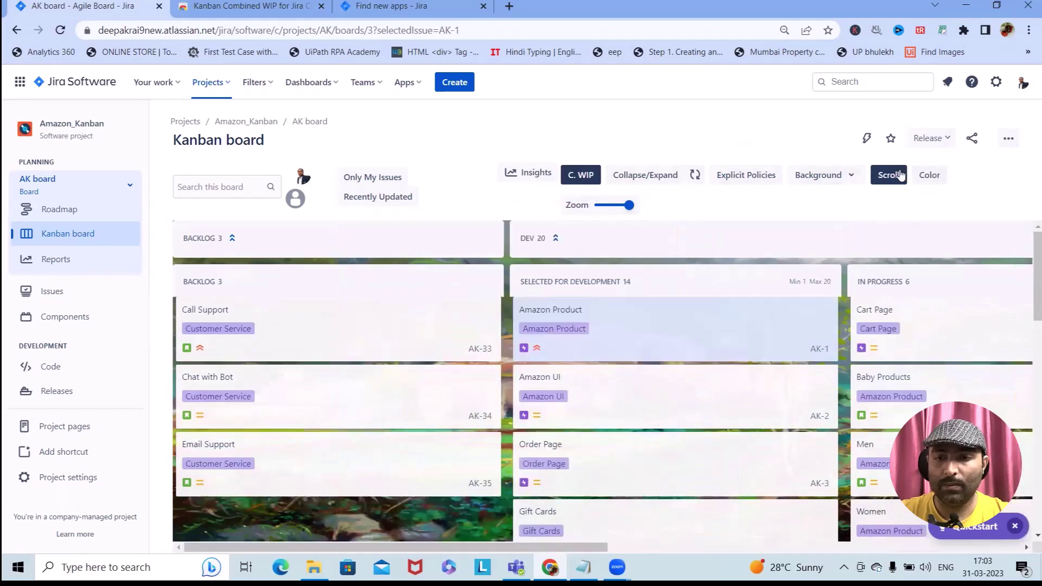
{"action": "left_click", "coordinate": [889, 173]}
{"action": "left_click_drag", "start_coordinate": [1027, 246], "coordinate": [1027, 389]}
{"action": "scroll", "coordinate": [1002, 343], "scroll_direction": "up", "scroll_amount": 5}
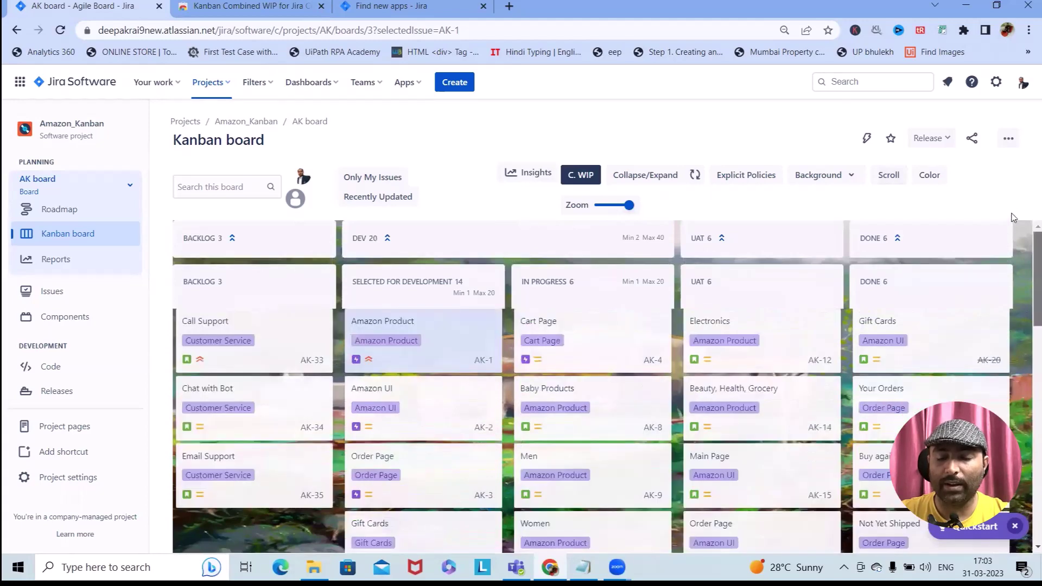
- Remove the board's personal background image
{"action": "left_click", "coordinate": [845, 177]}
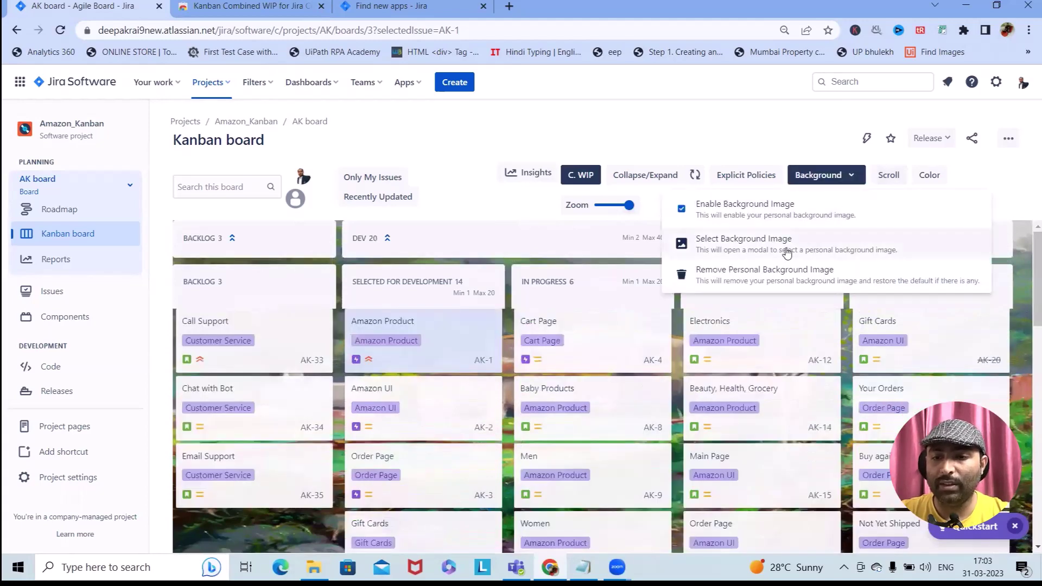
{"action": "left_click", "coordinate": [774, 271]}
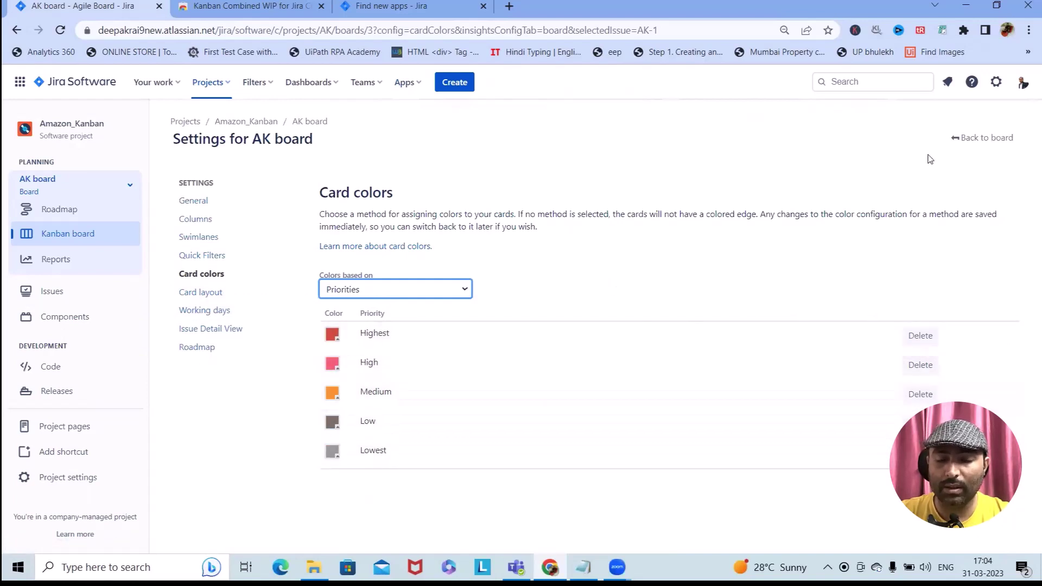
- Return from the priority-based card color settings to the Kanban board and look through the cards with Color turned on
{"action": "left_click", "coordinate": [986, 138]}
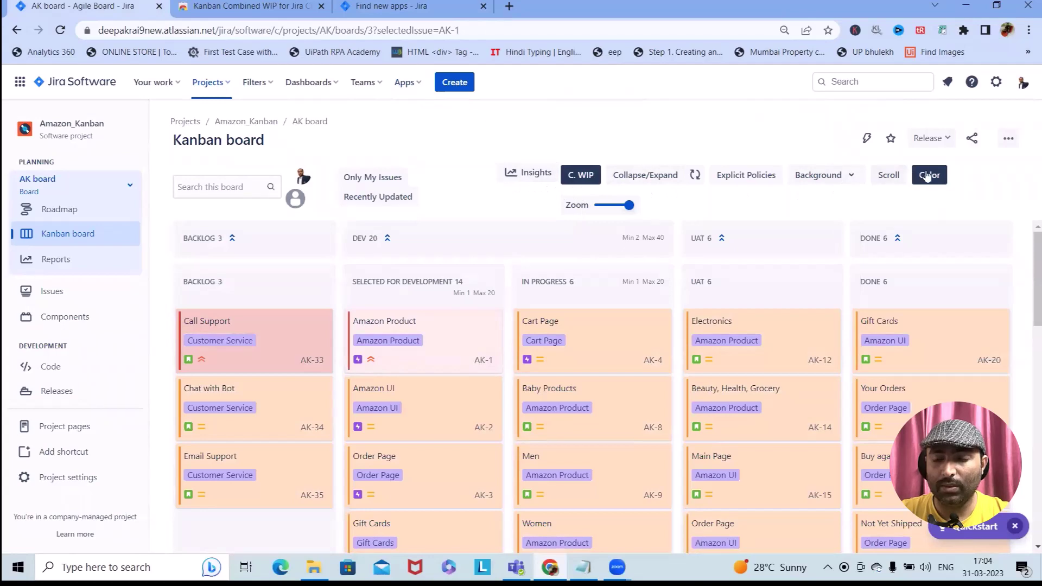
{"action": "scroll", "coordinate": [1030, 305], "scroll_direction": "down", "scroll_amount": 2}
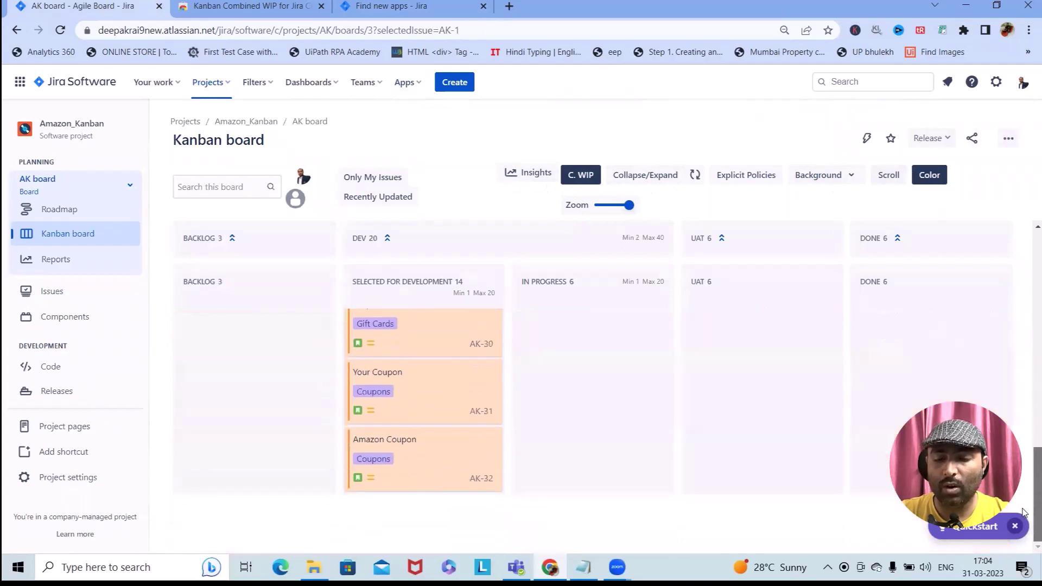
{"action": "scroll", "coordinate": [1029, 186], "scroll_direction": "up", "scroll_amount": 2}
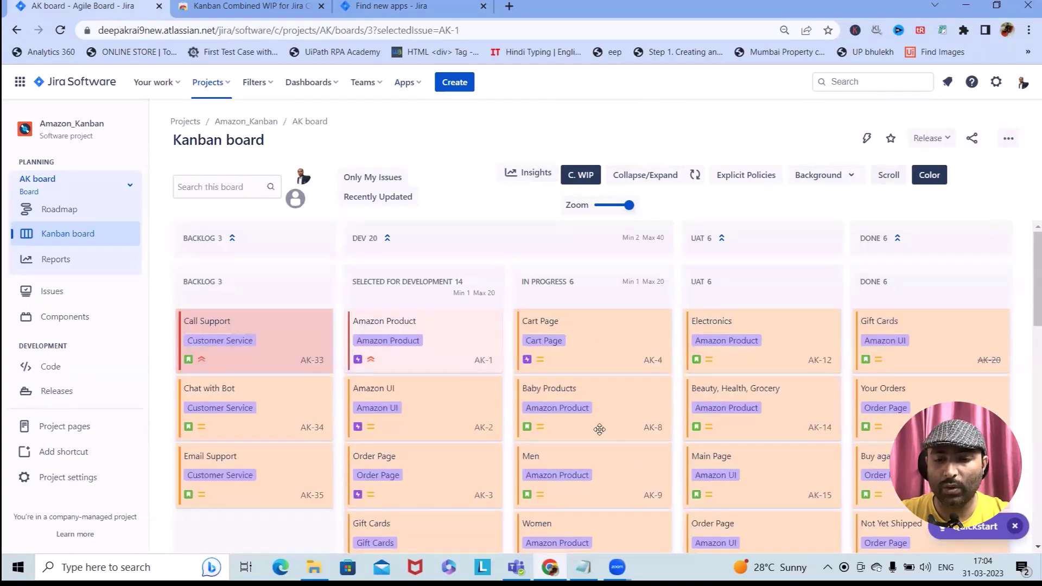
- Move the Electronics card from UAT to Selected for Development and view the background image options
{"action": "left_click_drag", "start_coordinate": [712, 356], "coordinate": [429, 413]}
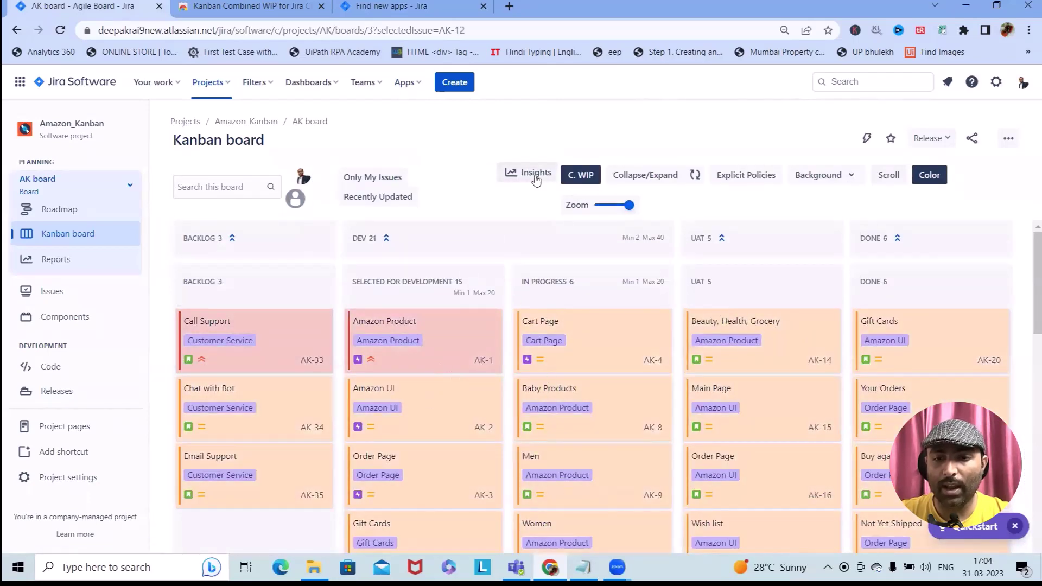
{"action": "left_click", "coordinate": [841, 177]}
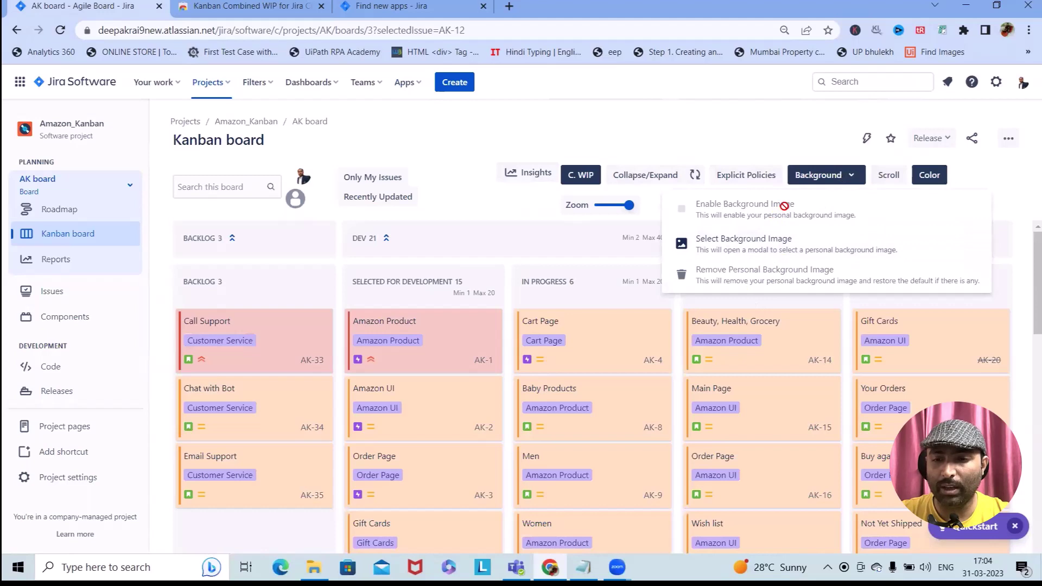
{"action": "left_click_drag", "start_coordinate": [1037, 272], "coordinate": [1028, 243]}
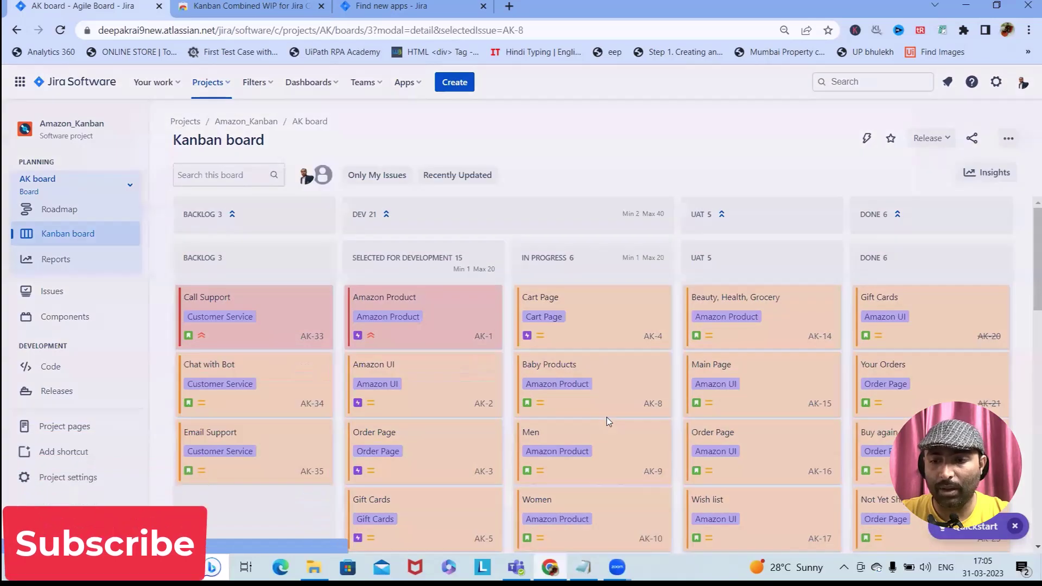
- Set the priority of the Baby Products issue in the In Progress column to Low and return to the board
{"action": "left_click", "coordinate": [607, 417]}
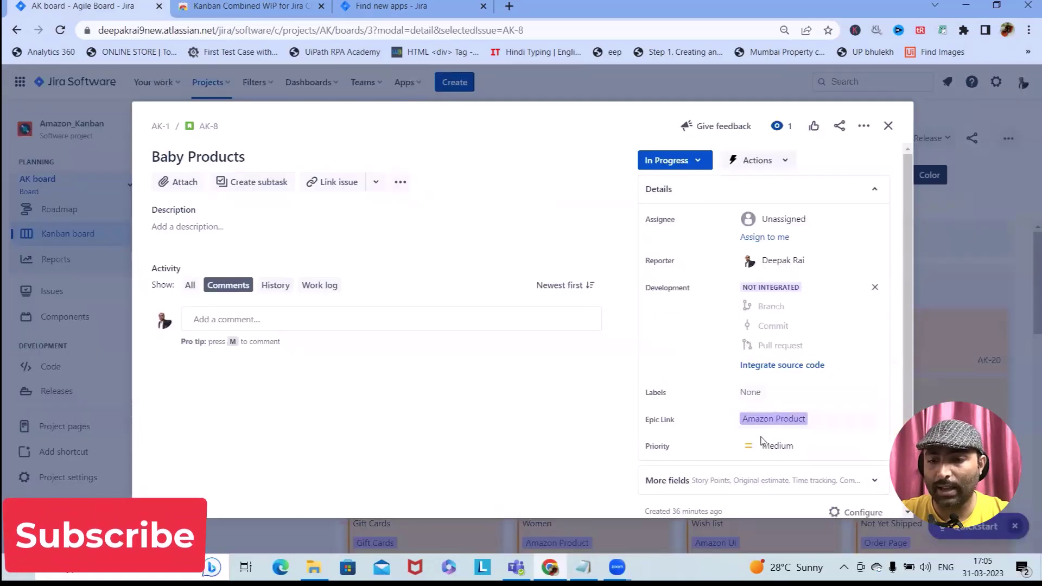
{"action": "left_click", "coordinate": [761, 441]}
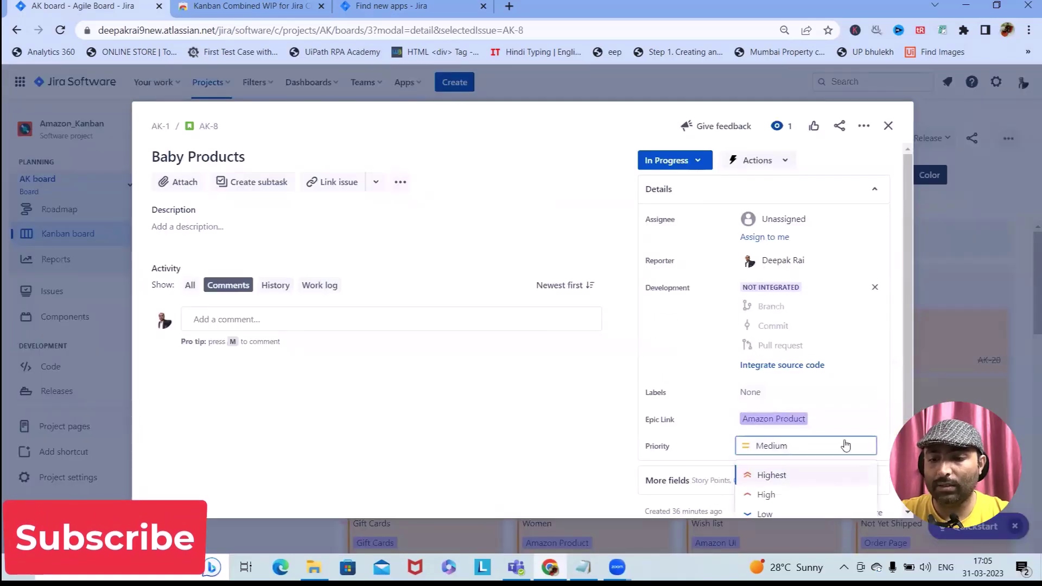
{"action": "left_click", "coordinate": [767, 513]}
{"action": "left_click", "coordinate": [889, 126]}
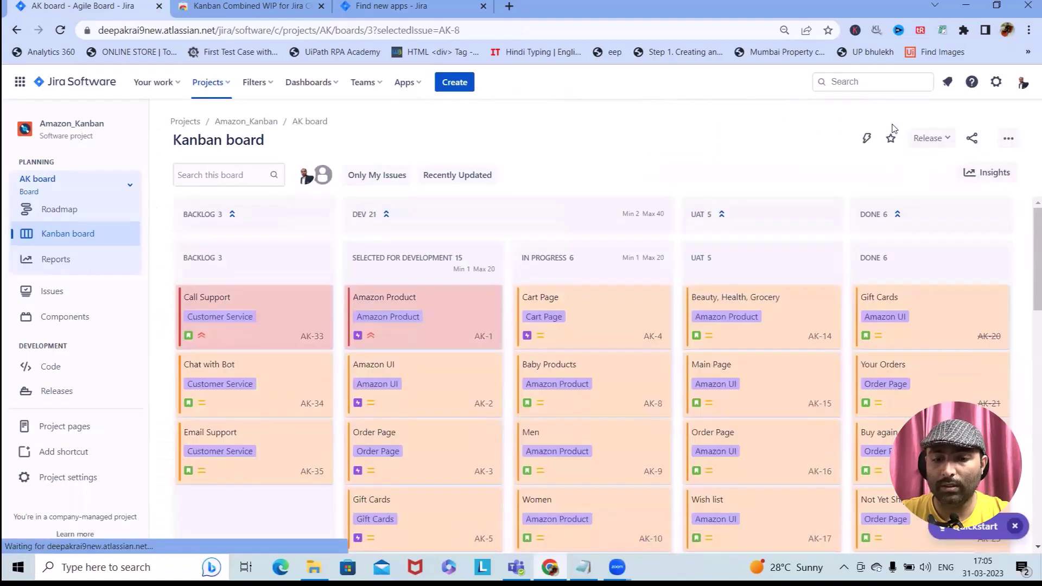
- Set the priority of the Main Page issue in the UAT column to Lowest and return to the board
{"action": "left_click", "coordinate": [778, 406]}
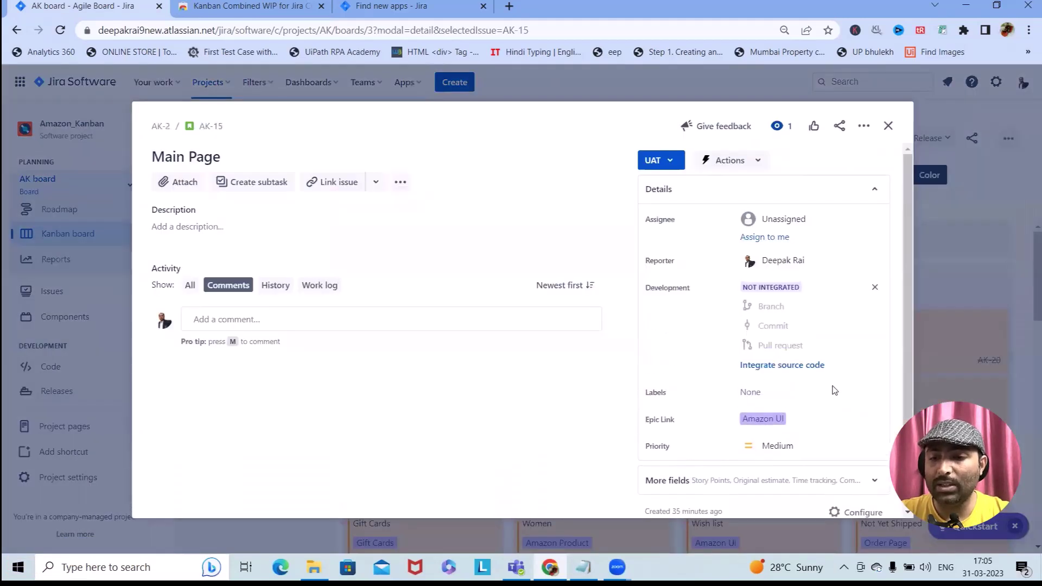
{"action": "left_click", "coordinate": [793, 444]}
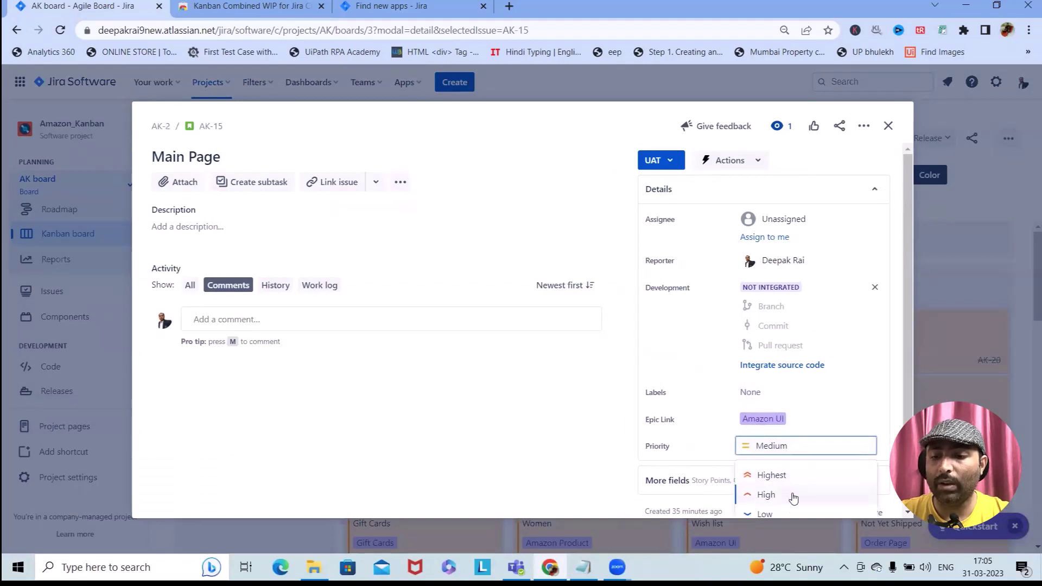
{"action": "scroll", "coordinate": [783, 400], "scroll_direction": "down", "scroll_amount": 1}
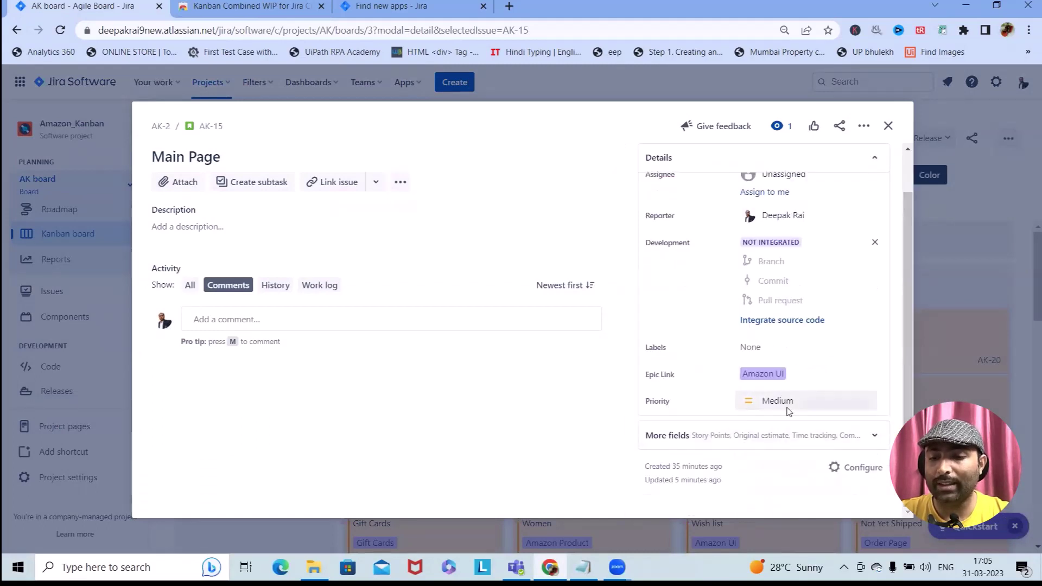
{"action": "left_click", "coordinate": [789, 411]}
{"action": "left_click", "coordinate": [779, 490]}
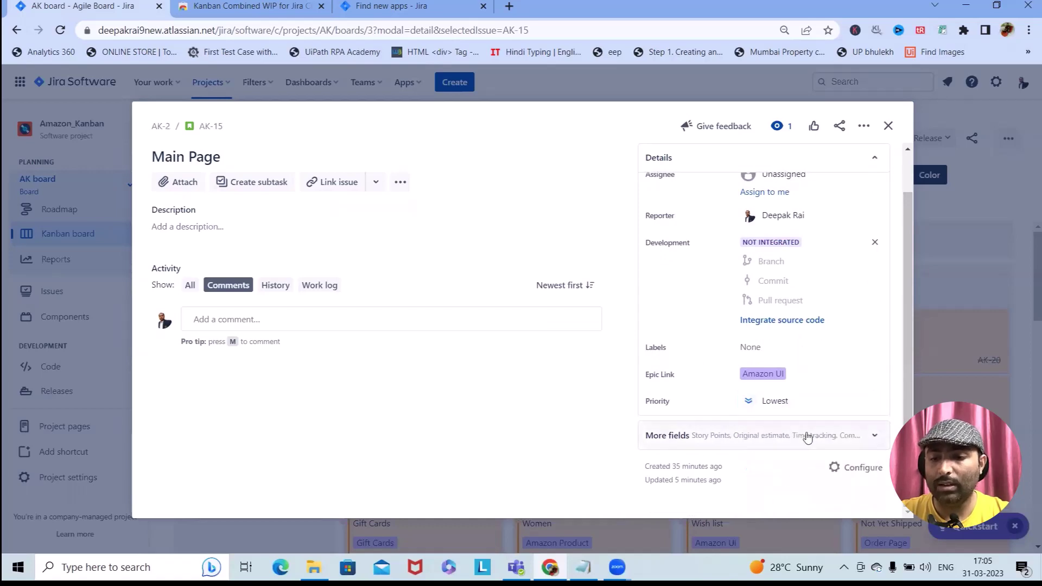
{"action": "left_click", "coordinate": [888, 126]}
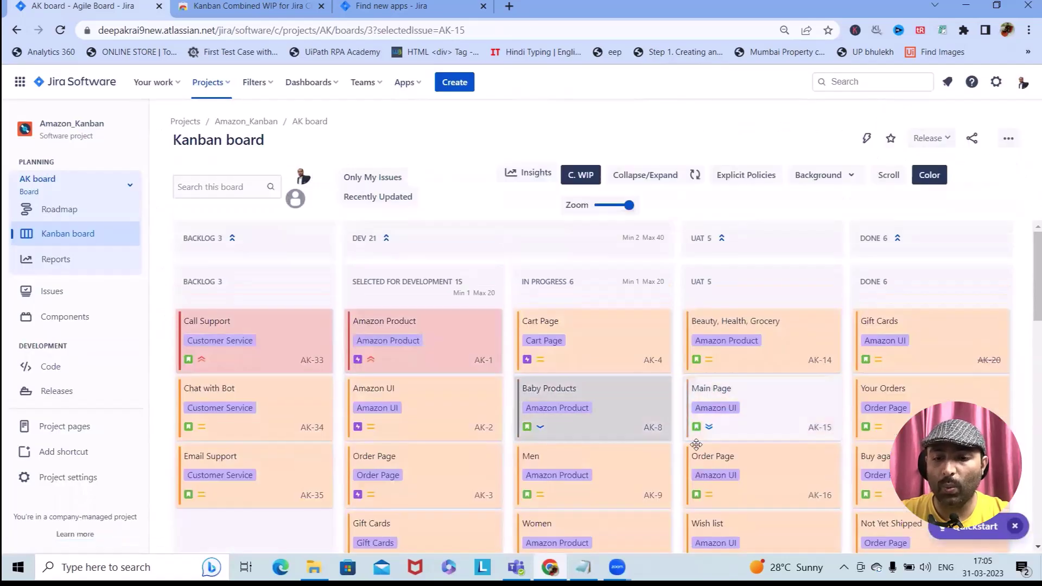
{"action": "left_click_drag", "start_coordinate": [1029, 301], "coordinate": [1028, 247]}
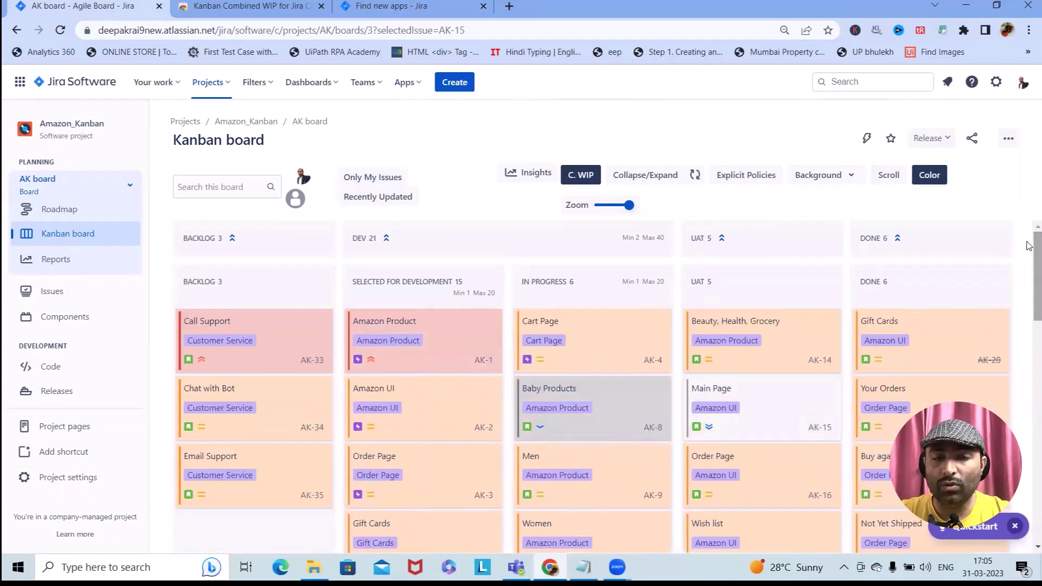